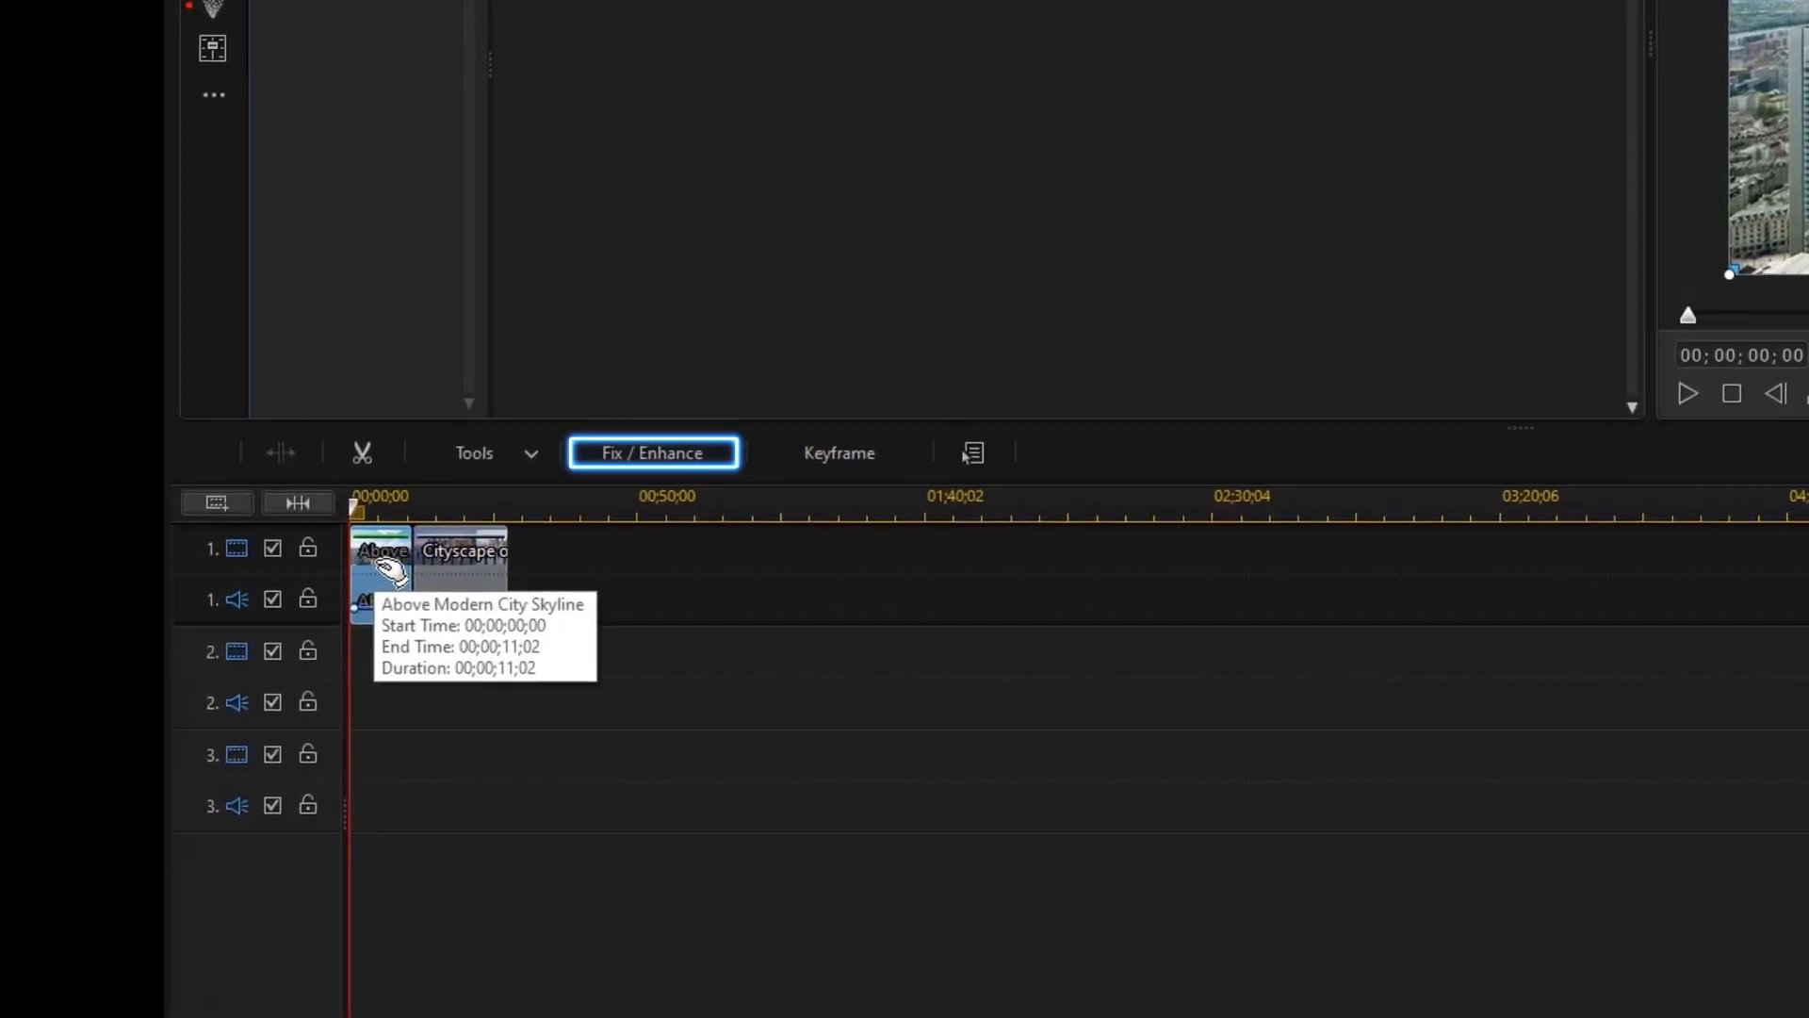
- Enable Edge Enhancement and Color Adjustment on the skyline clip, raise Saturation, and compare in split preview
click(655, 455)
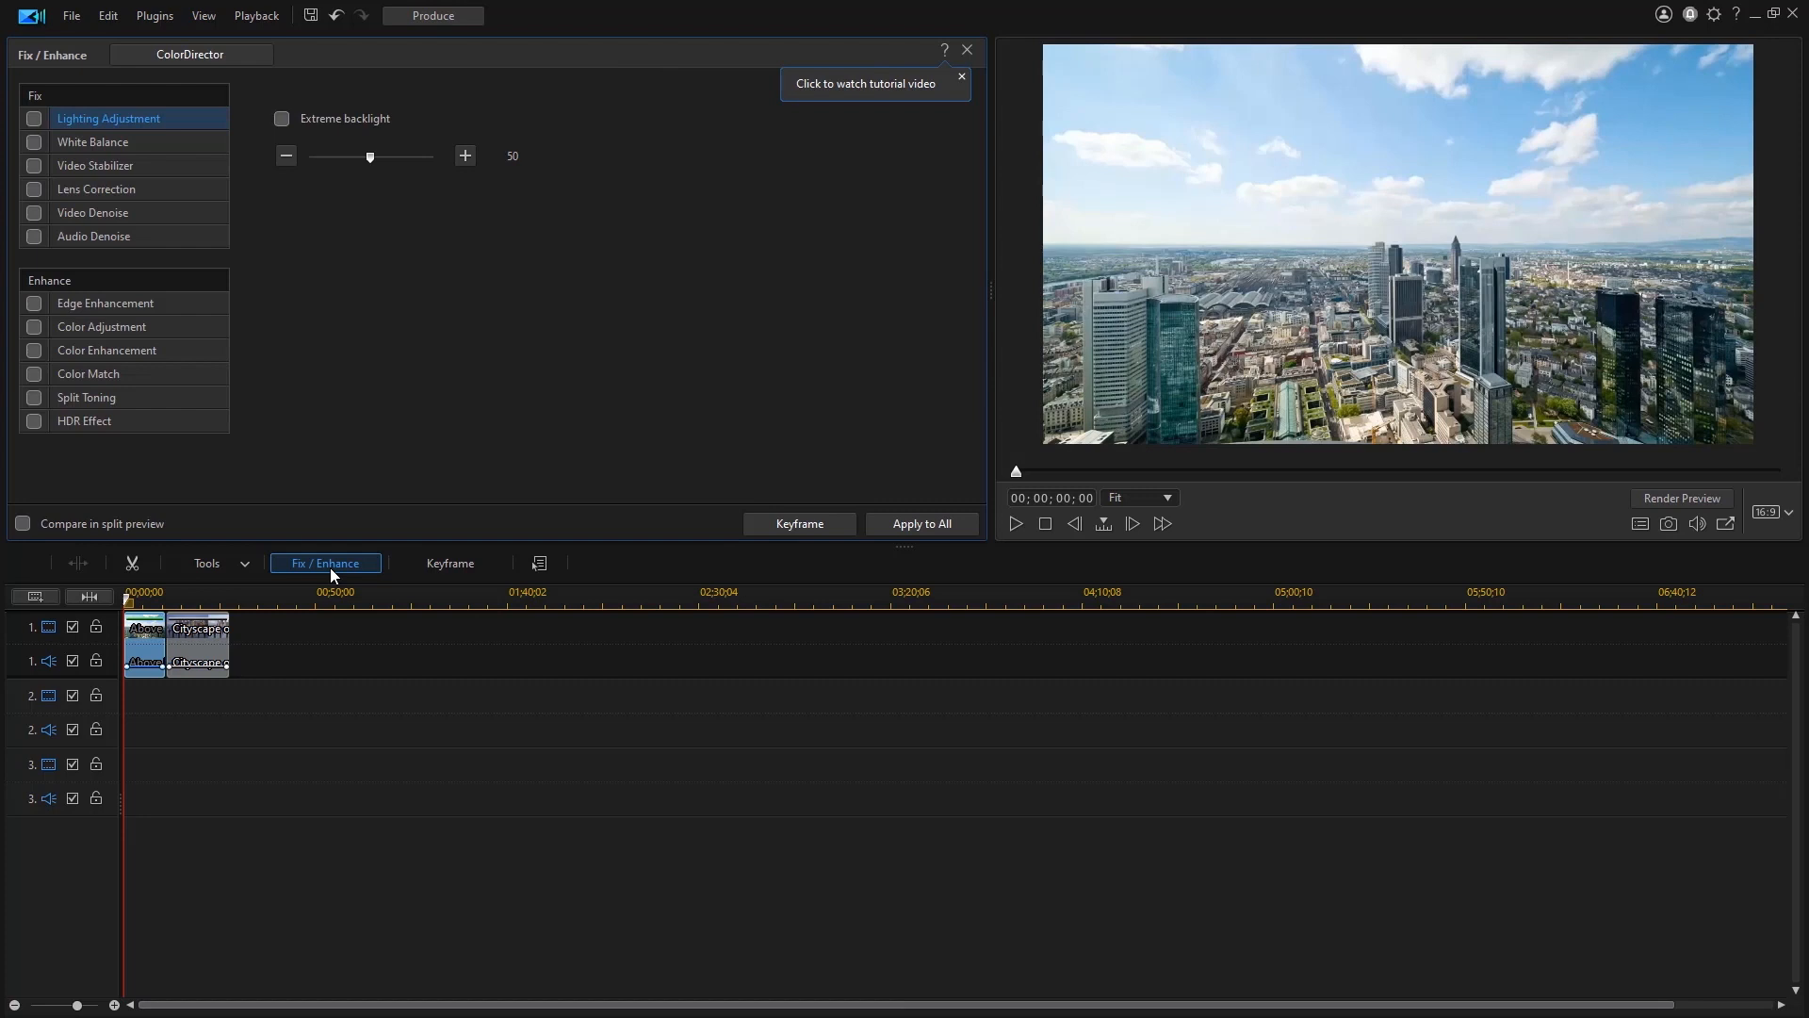
click(35, 303)
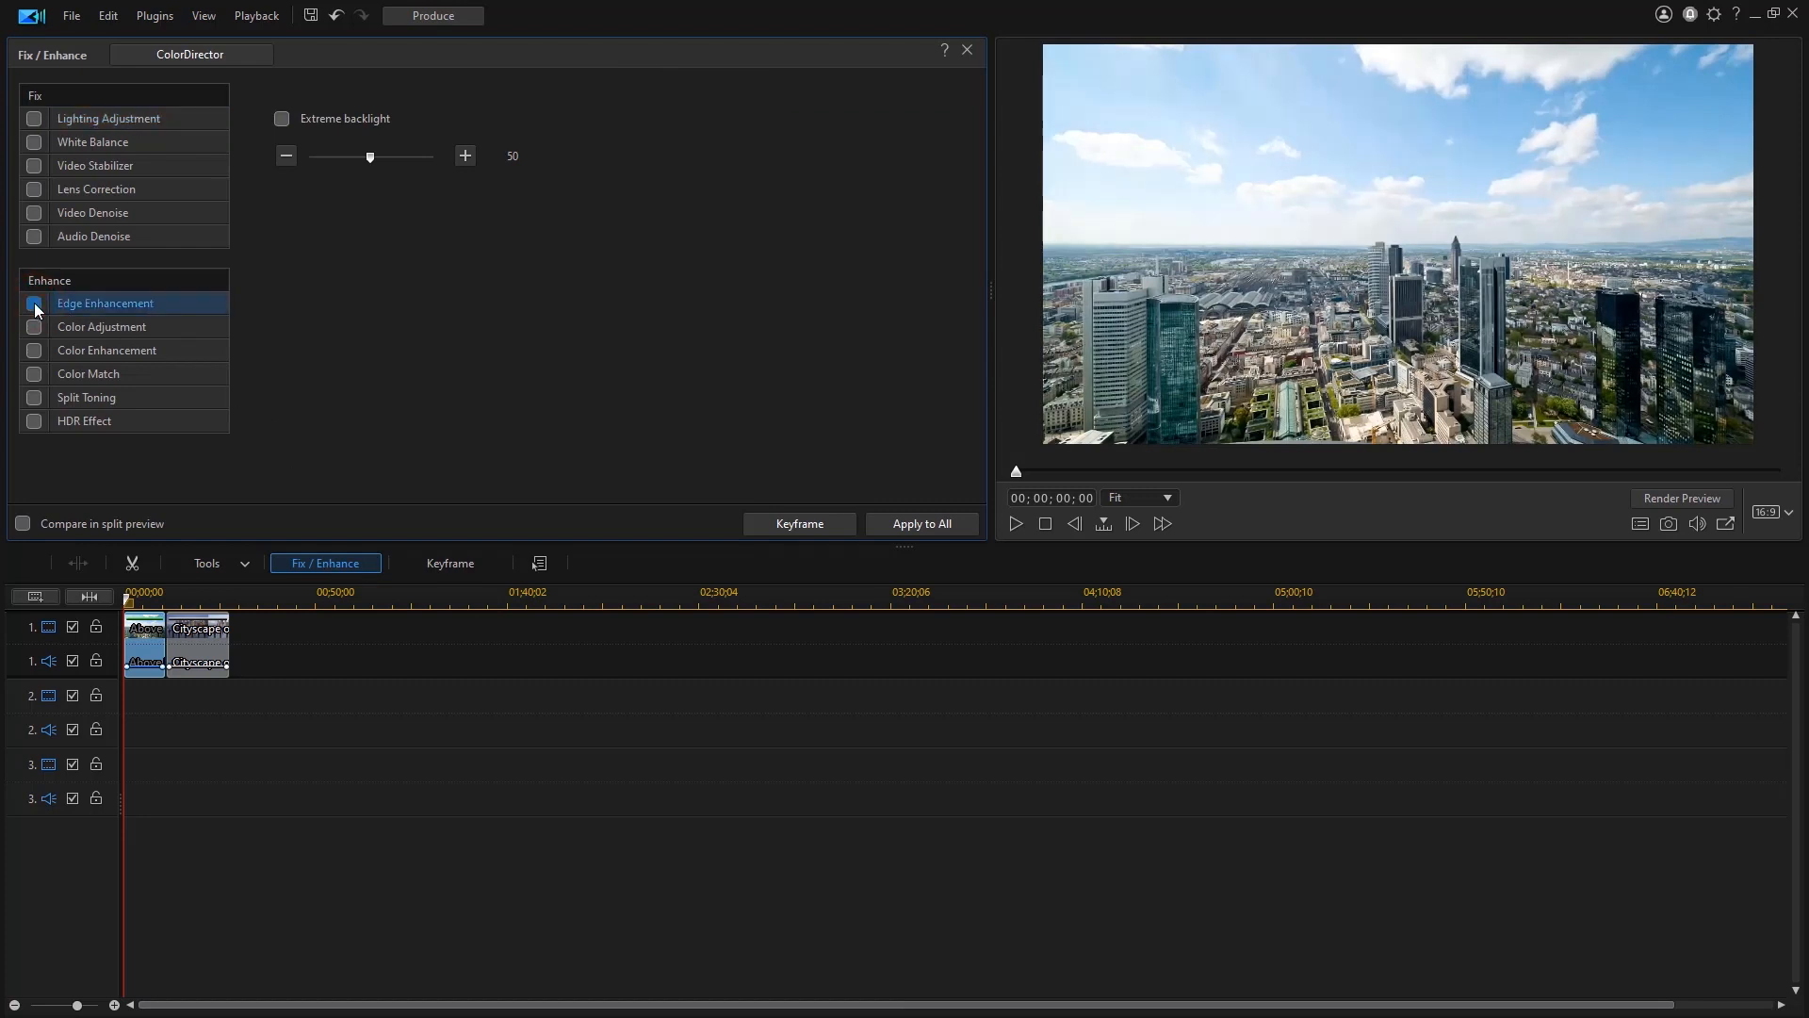
click(38, 327)
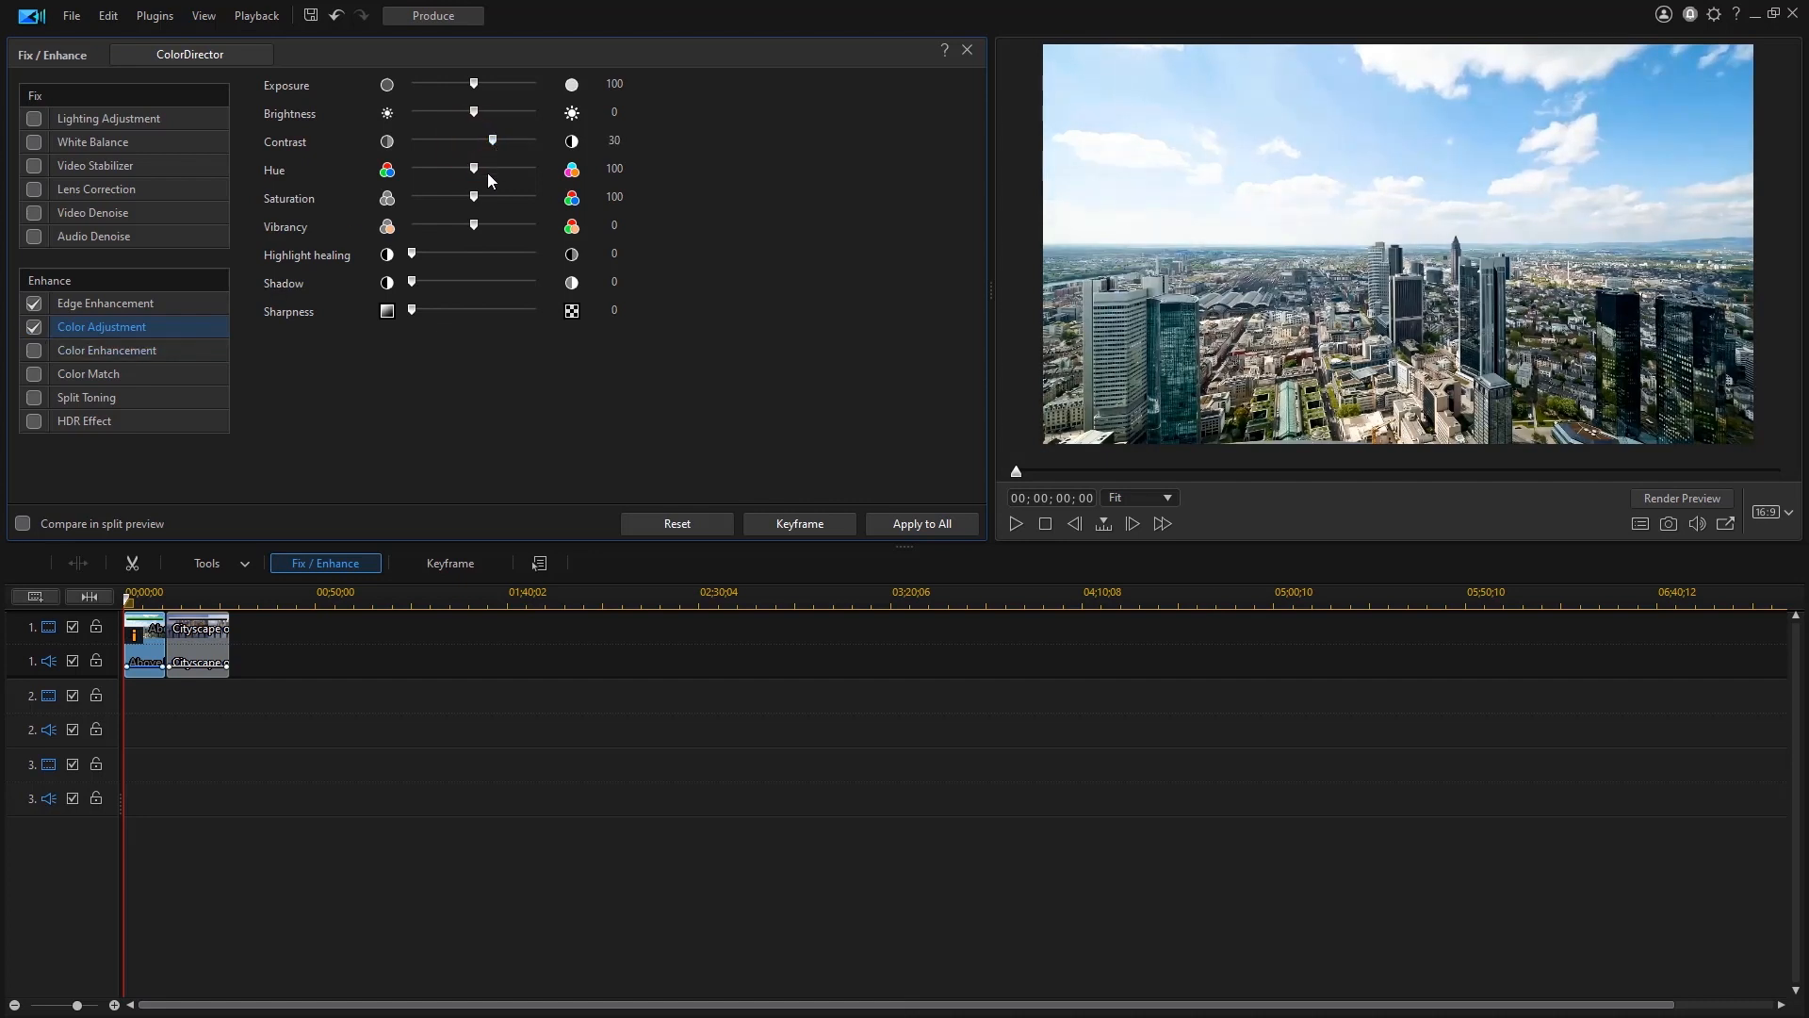
drag(474, 198, 498, 227)
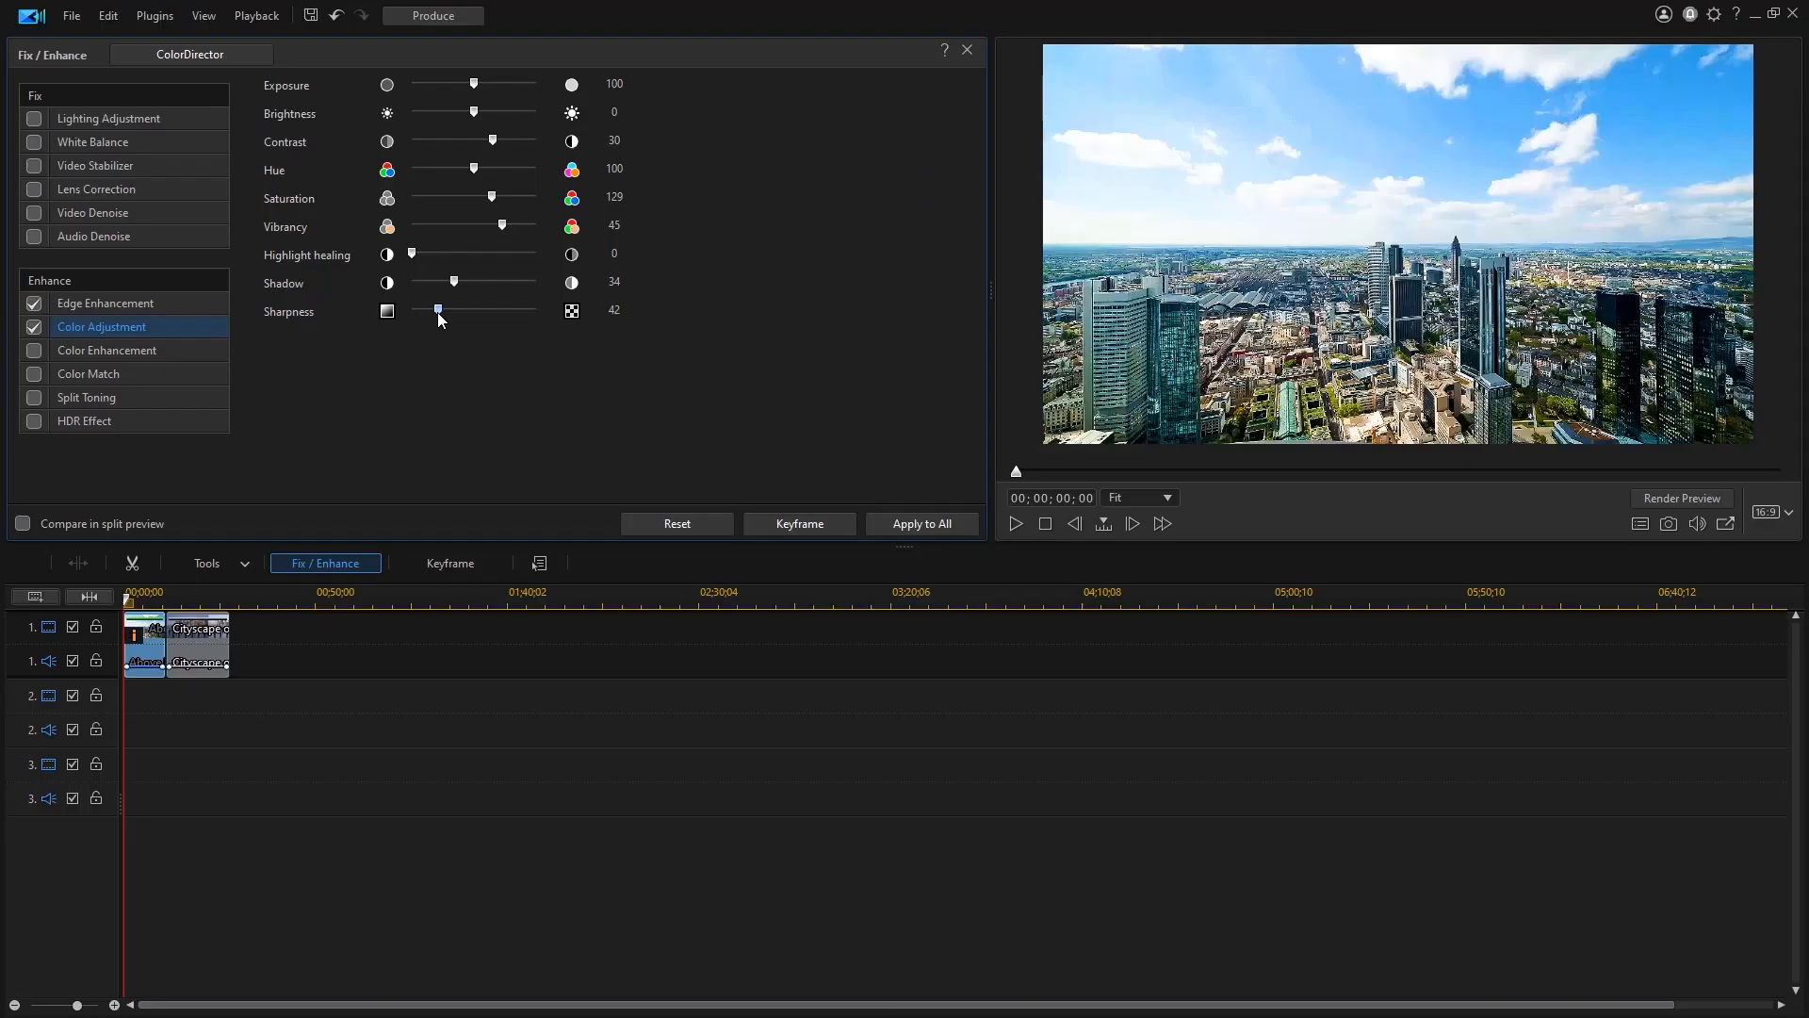
click(23, 525)
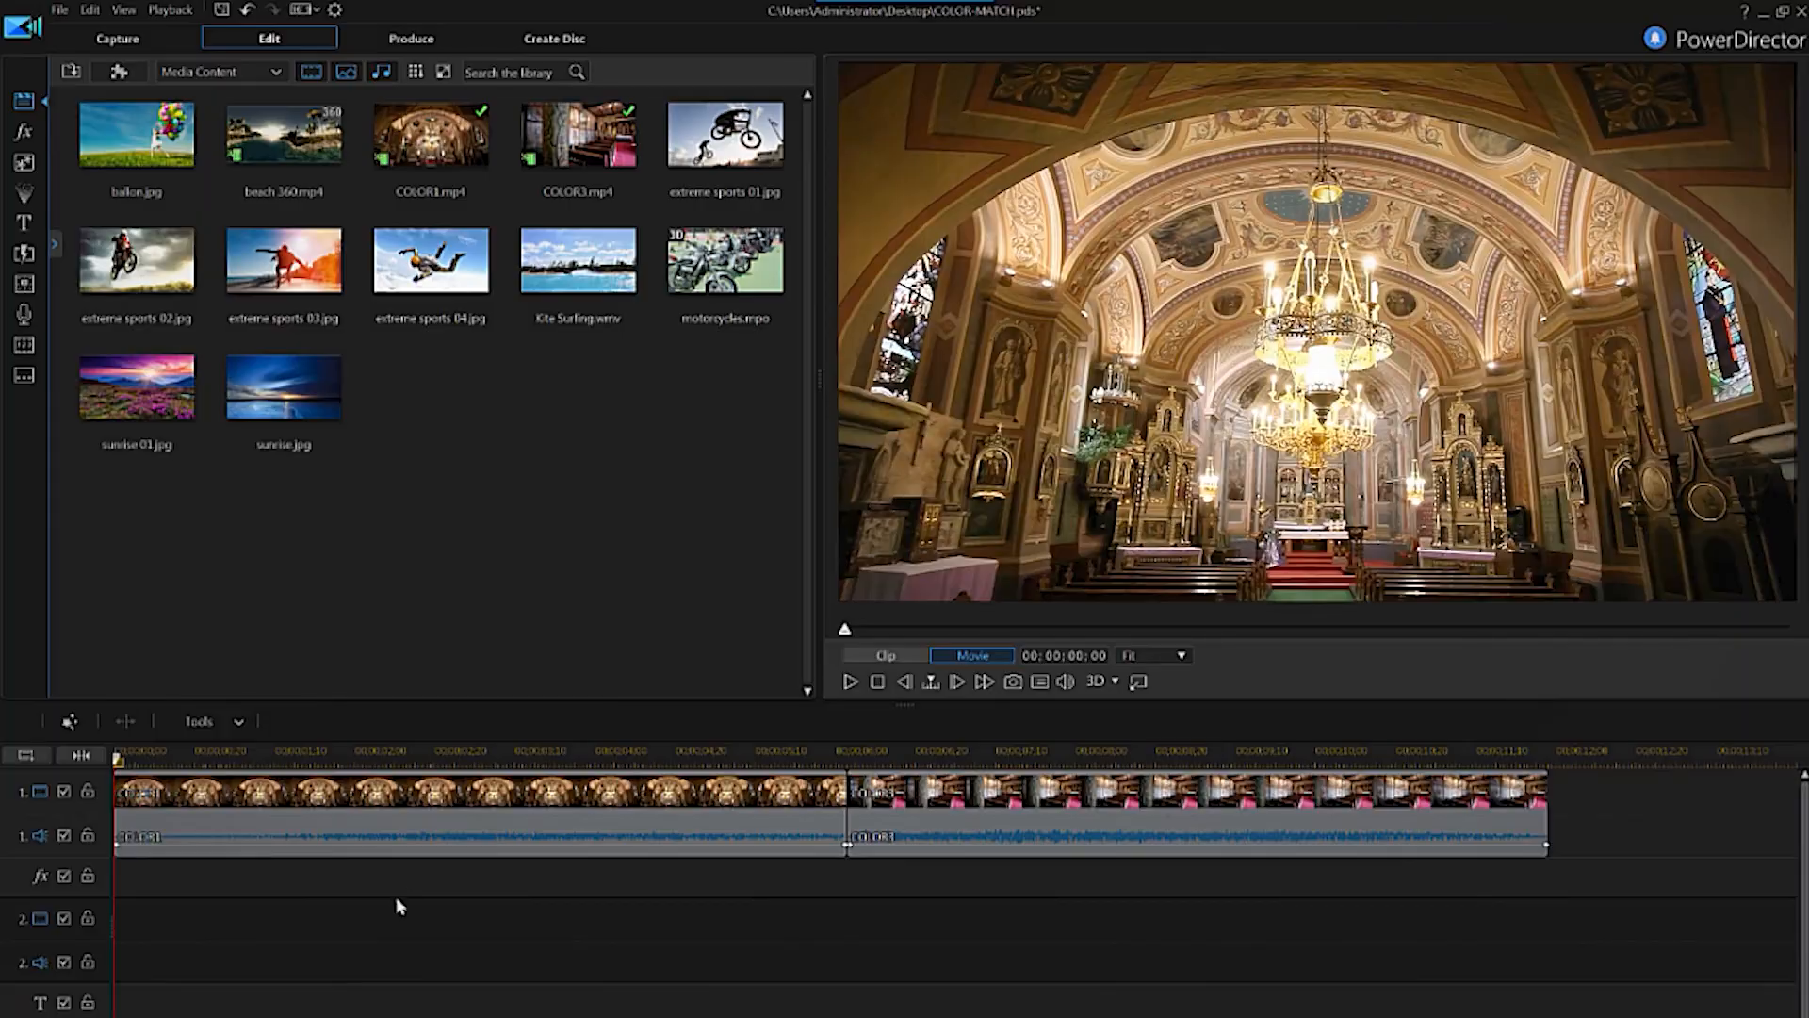
- Enable Color Match for the first COLOR1 church clip from Fix / Enhance
click(424, 838)
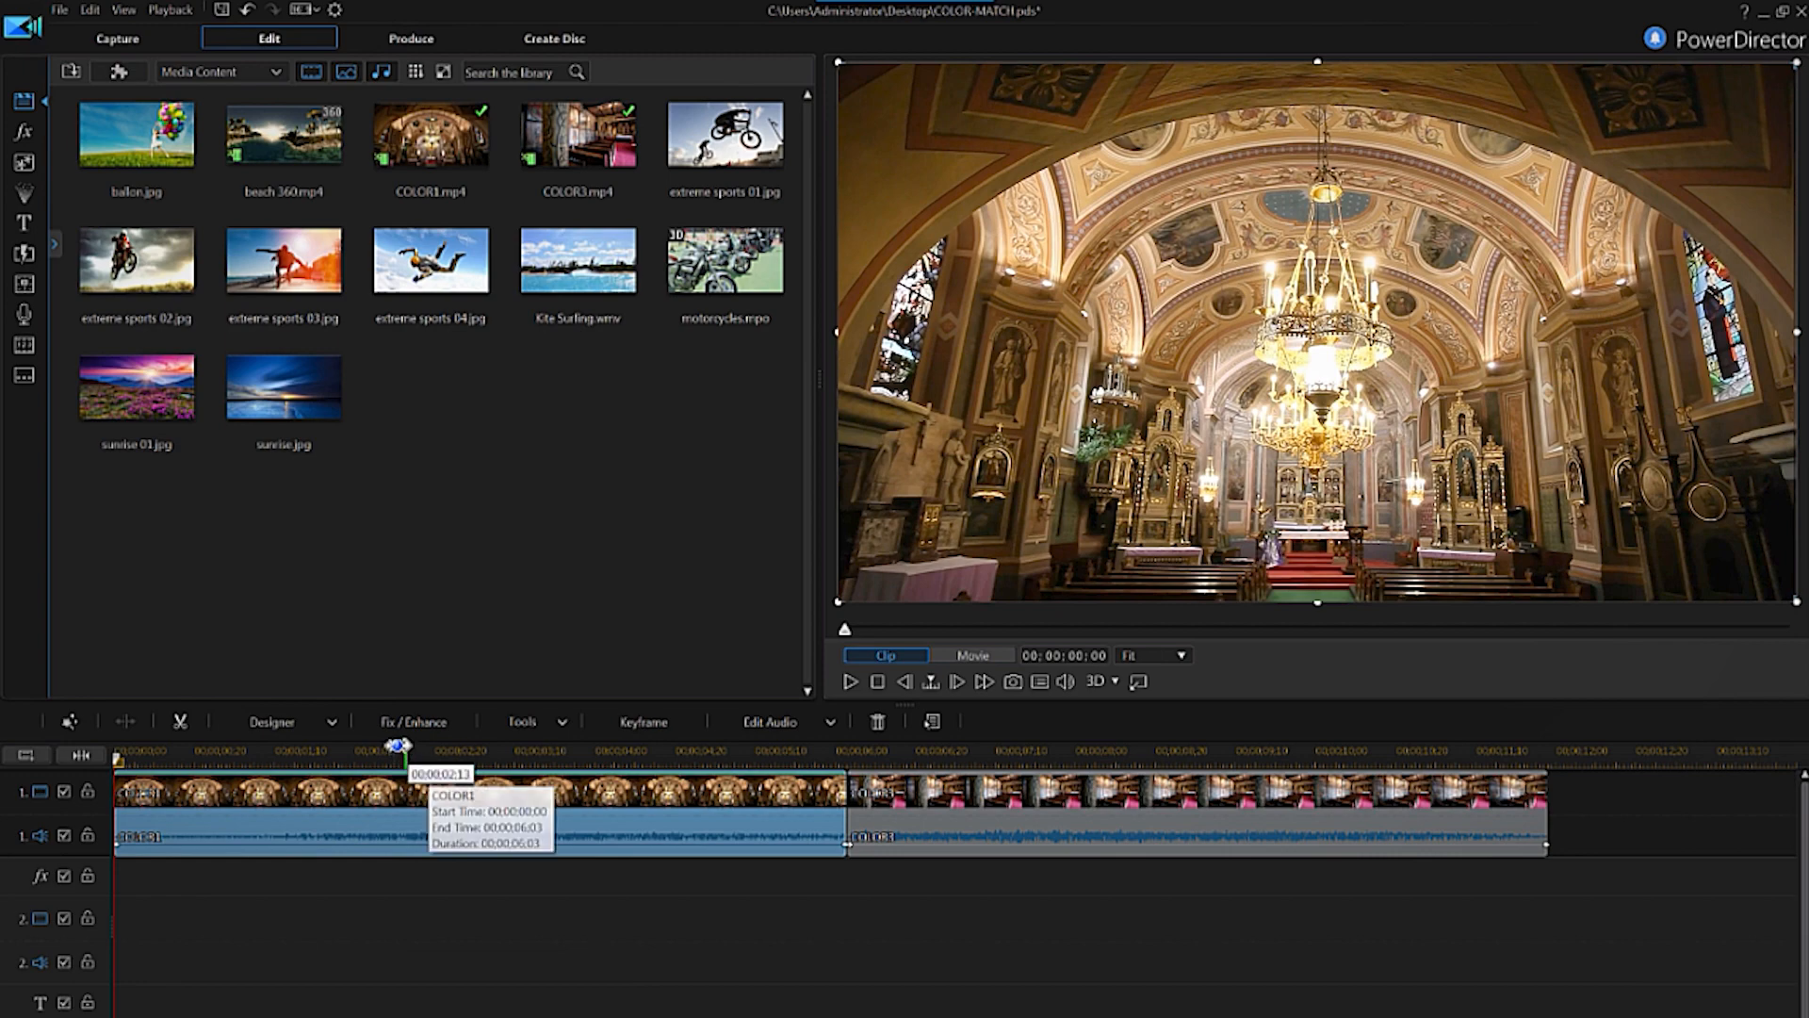
click(410, 722)
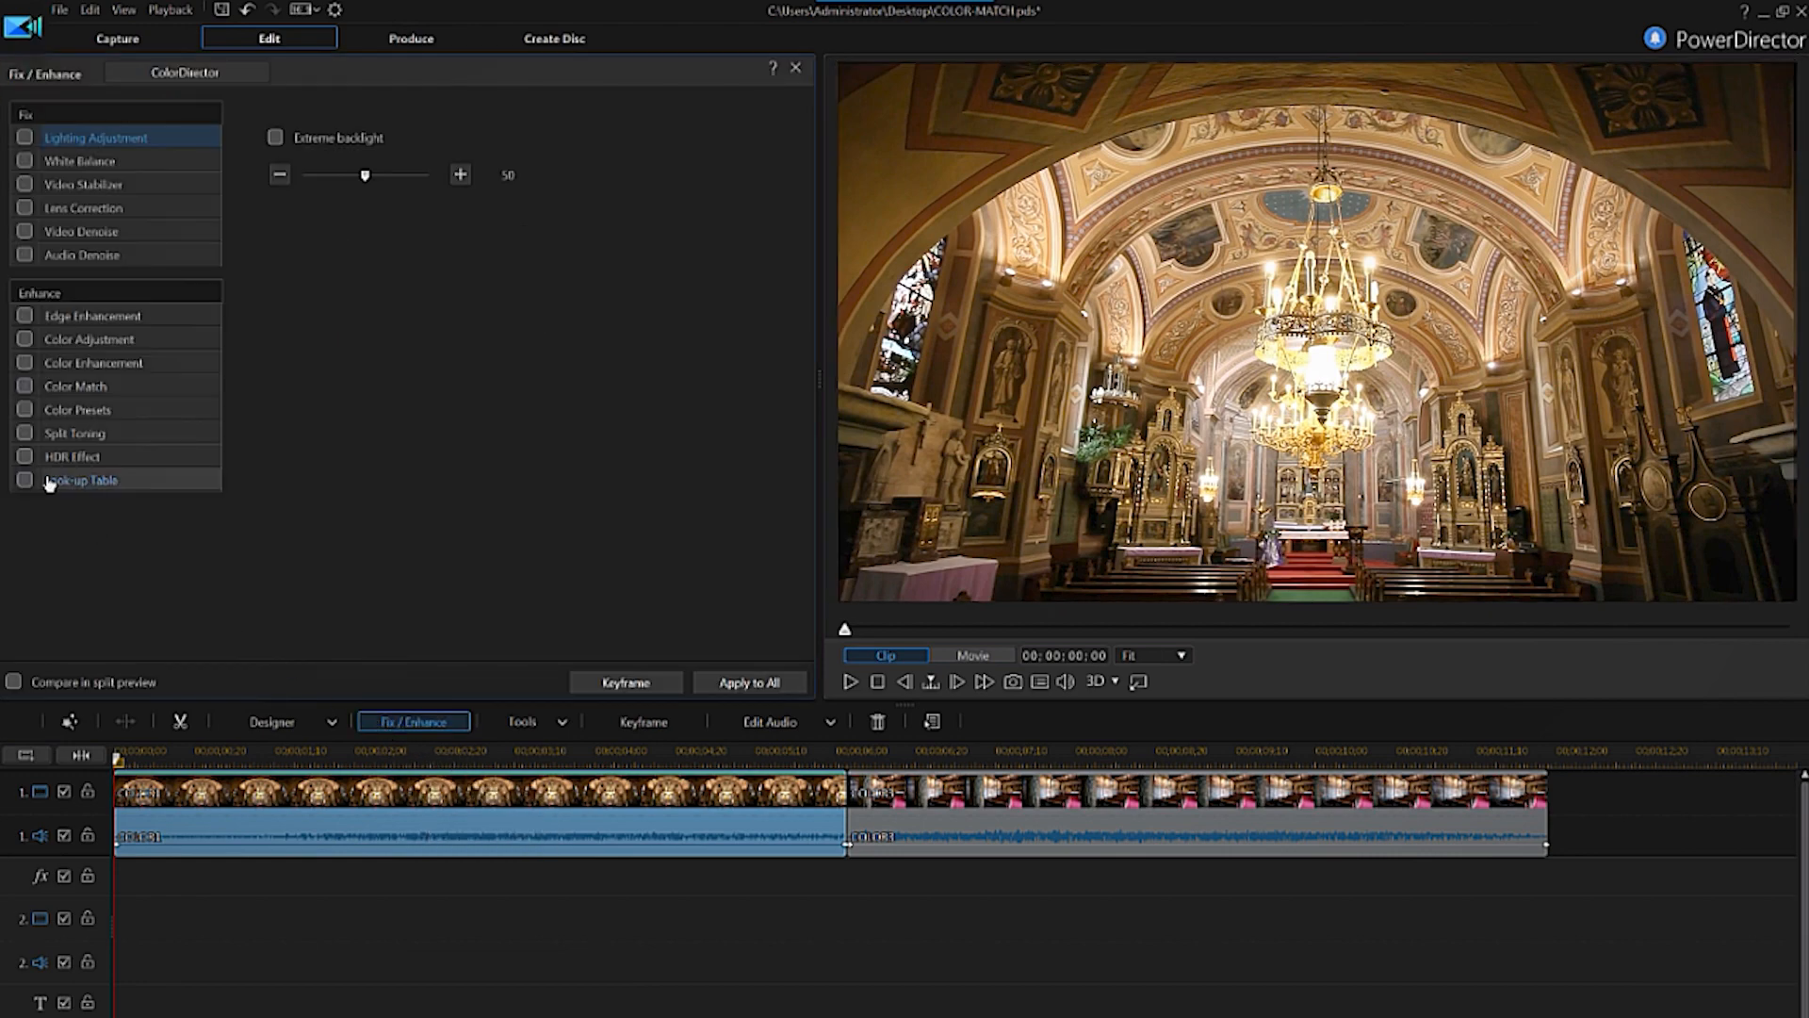
click(25, 386)
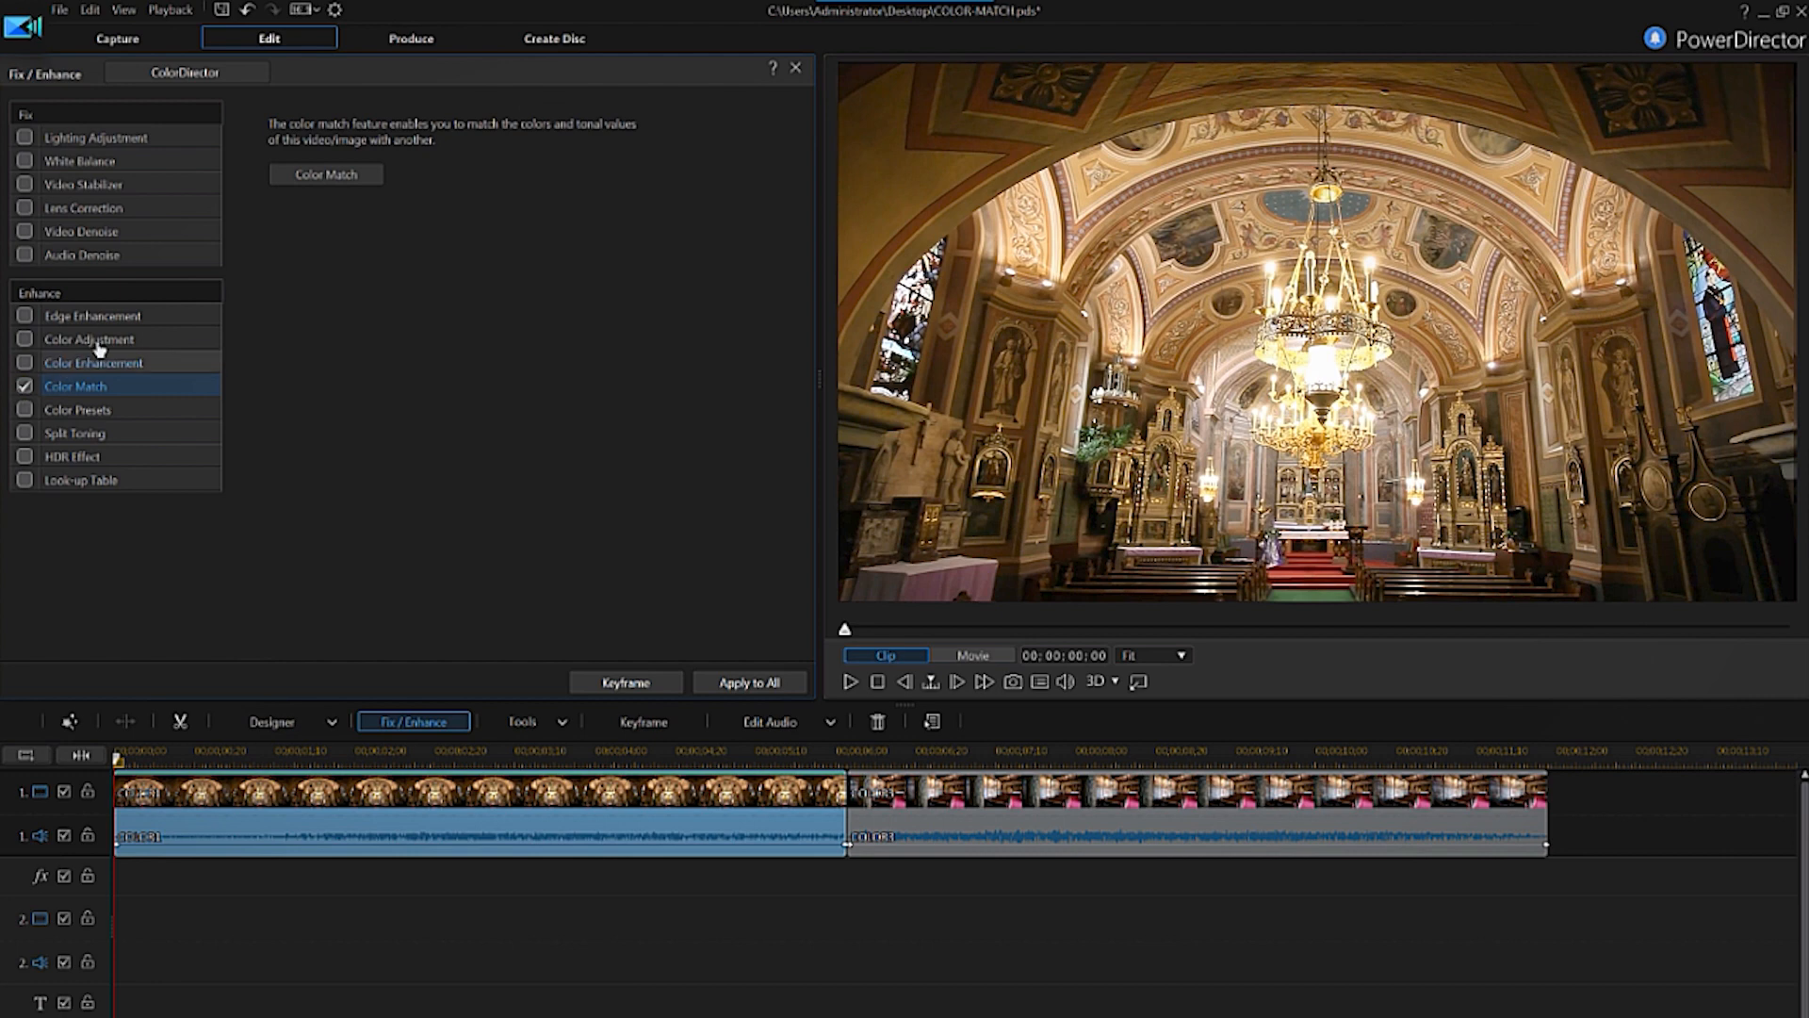
- Match the church clip's colours using the second timeline clip as reference
click(332, 177)
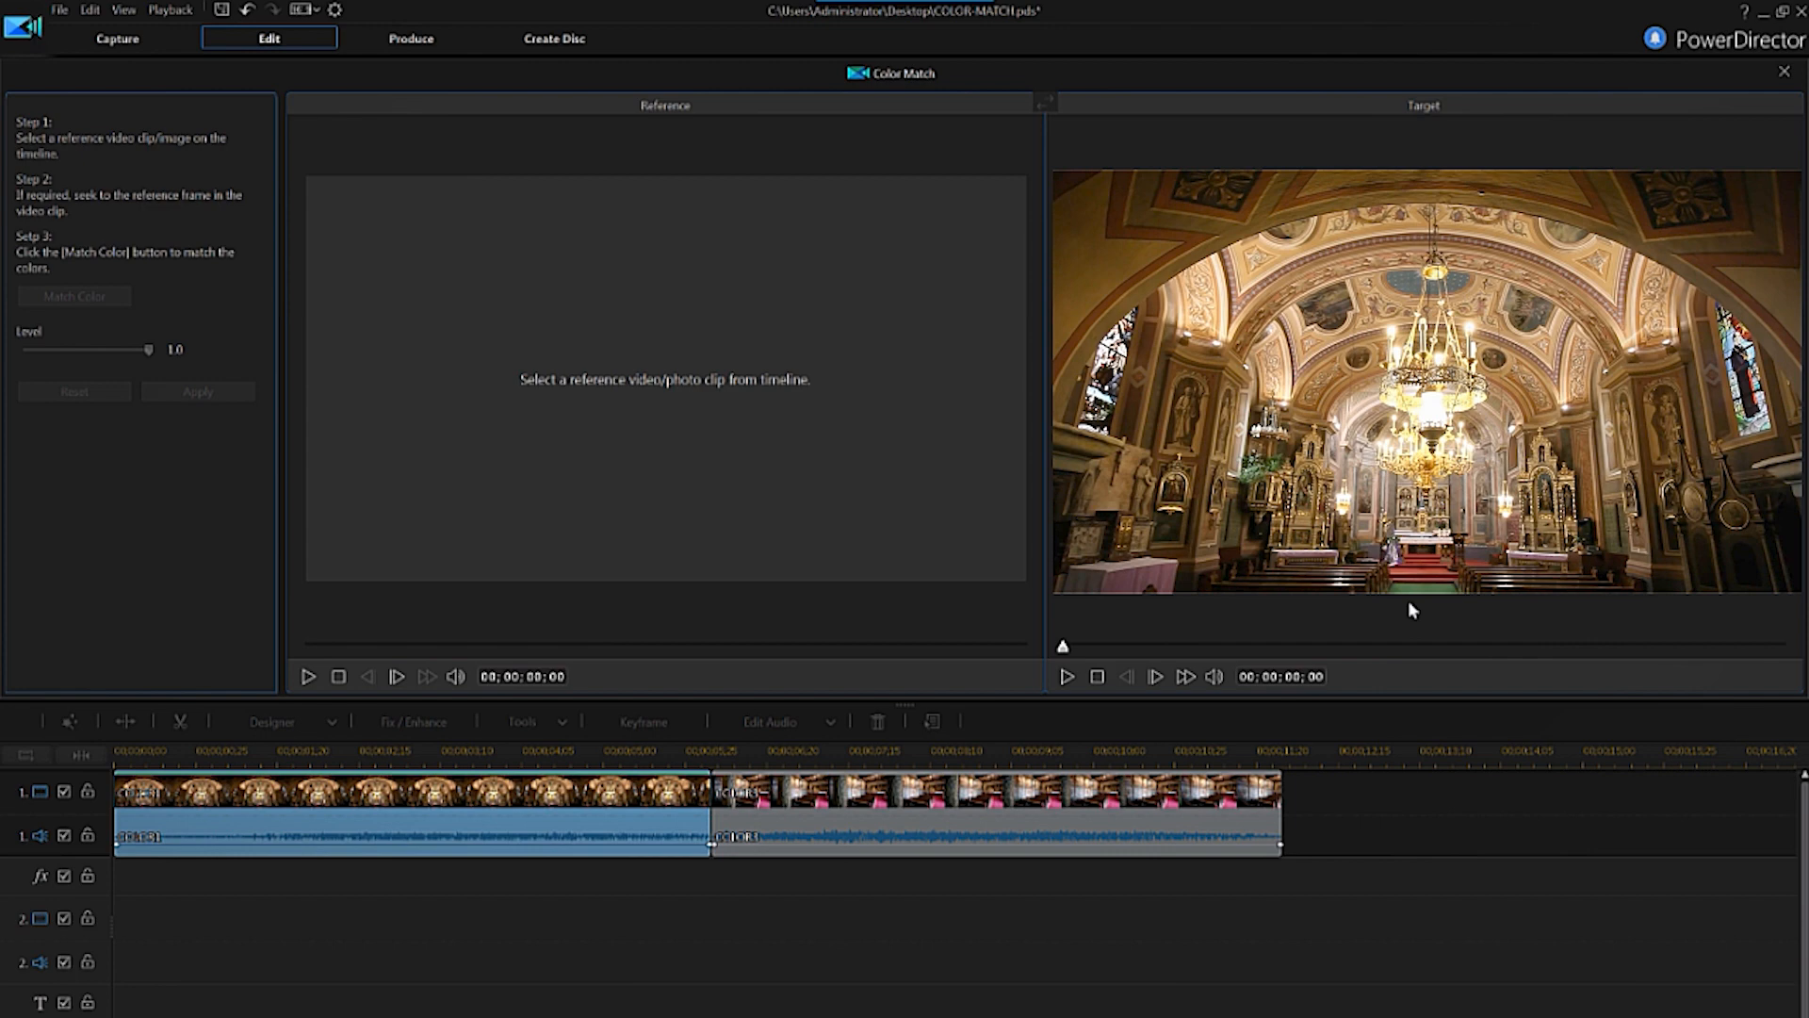
click(969, 831)
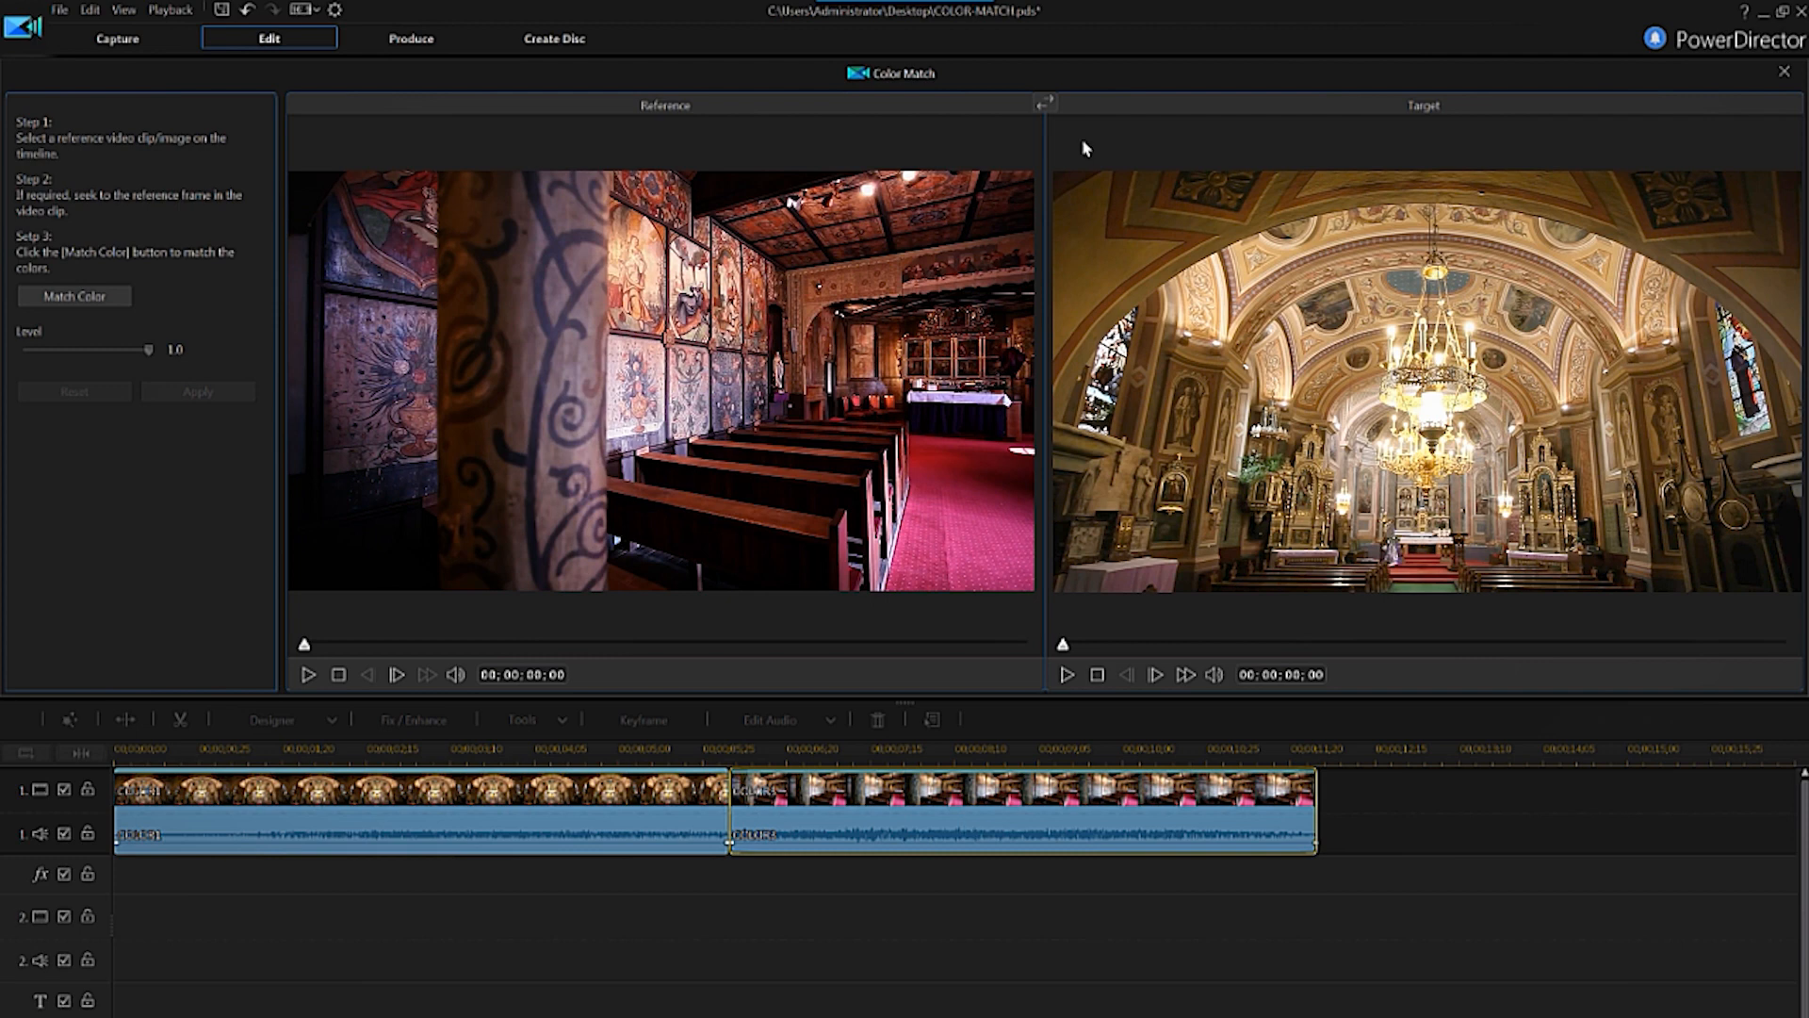
click(120, 295)
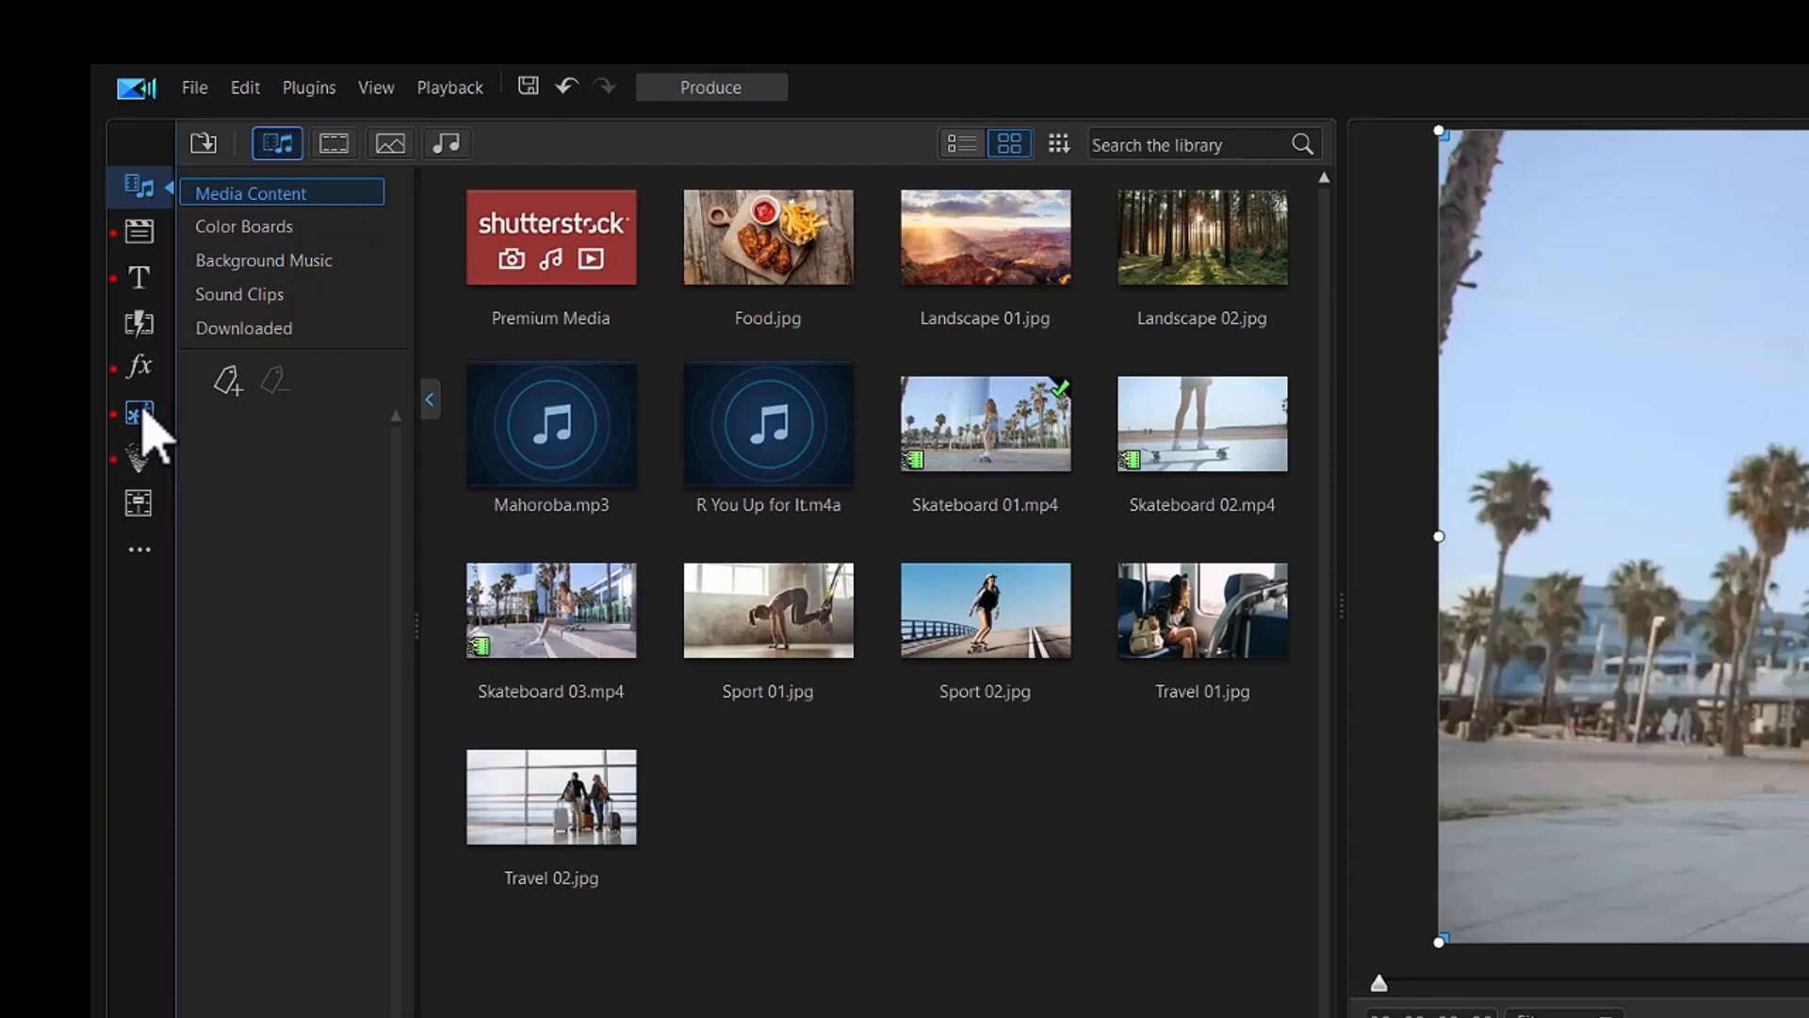
- Apply the Arctic Blue and another colour preset to the skateboard clip
click(135, 367)
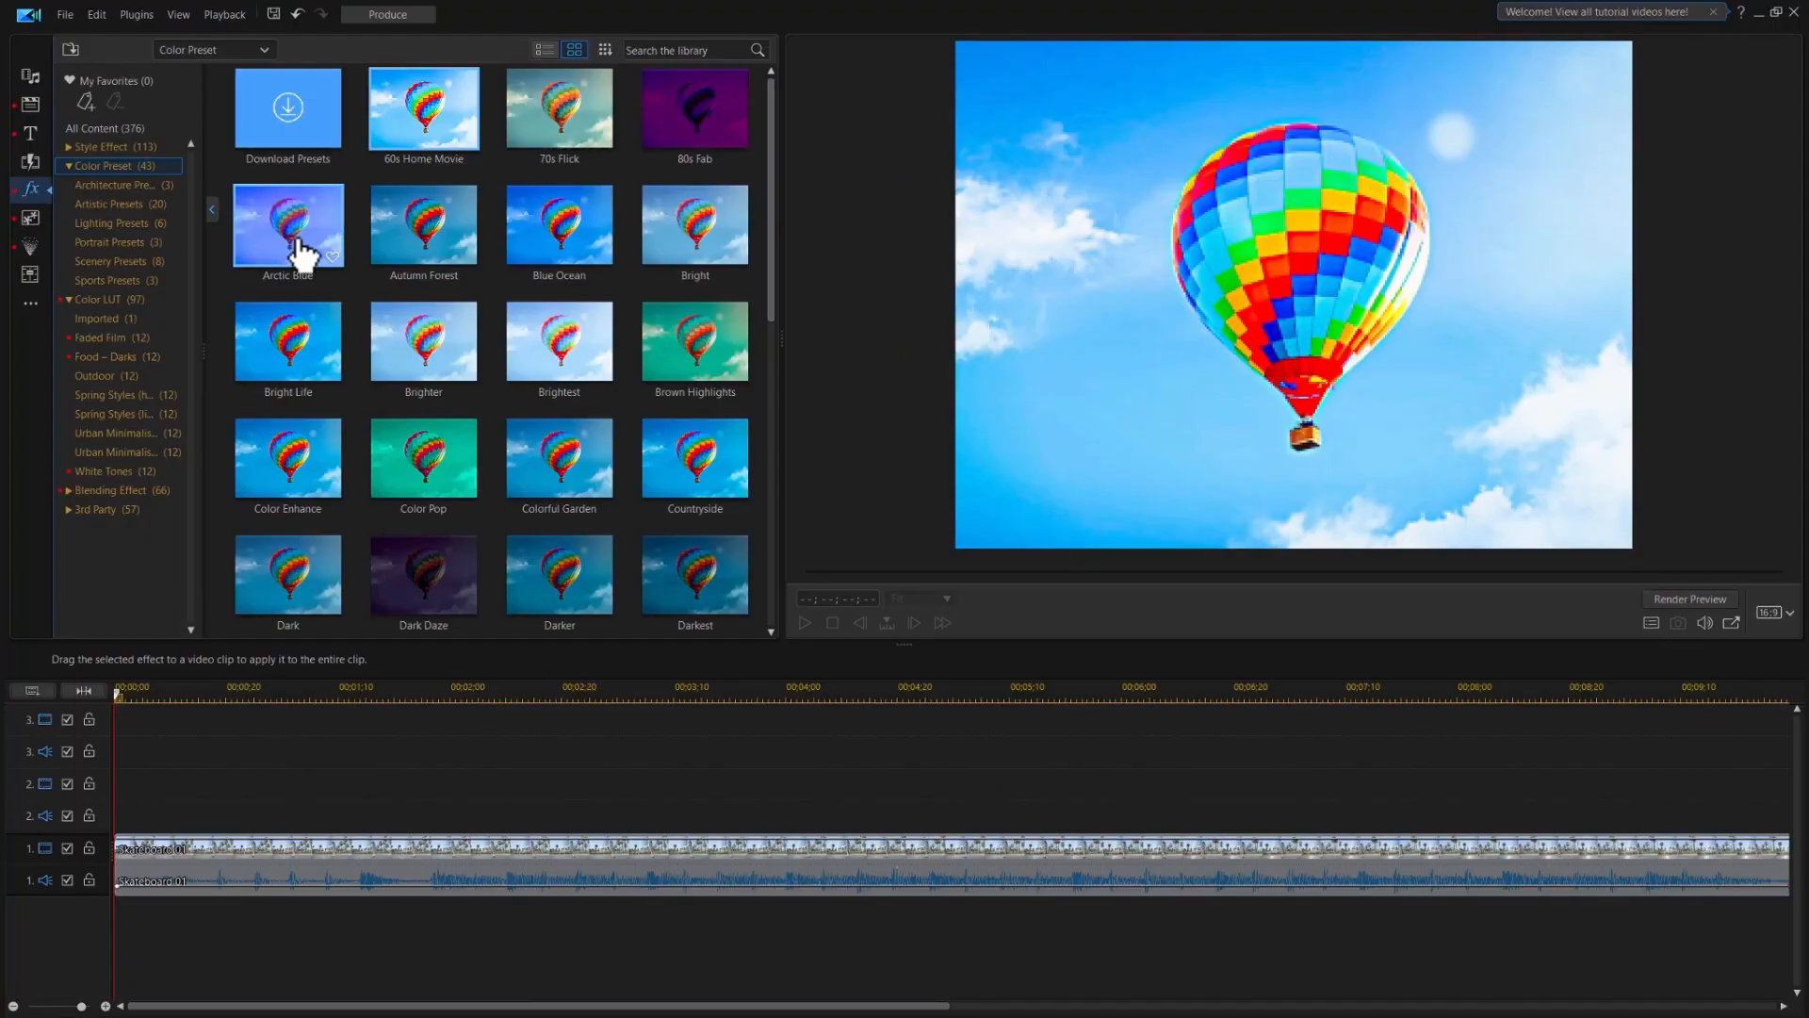
drag(305, 248, 333, 848)
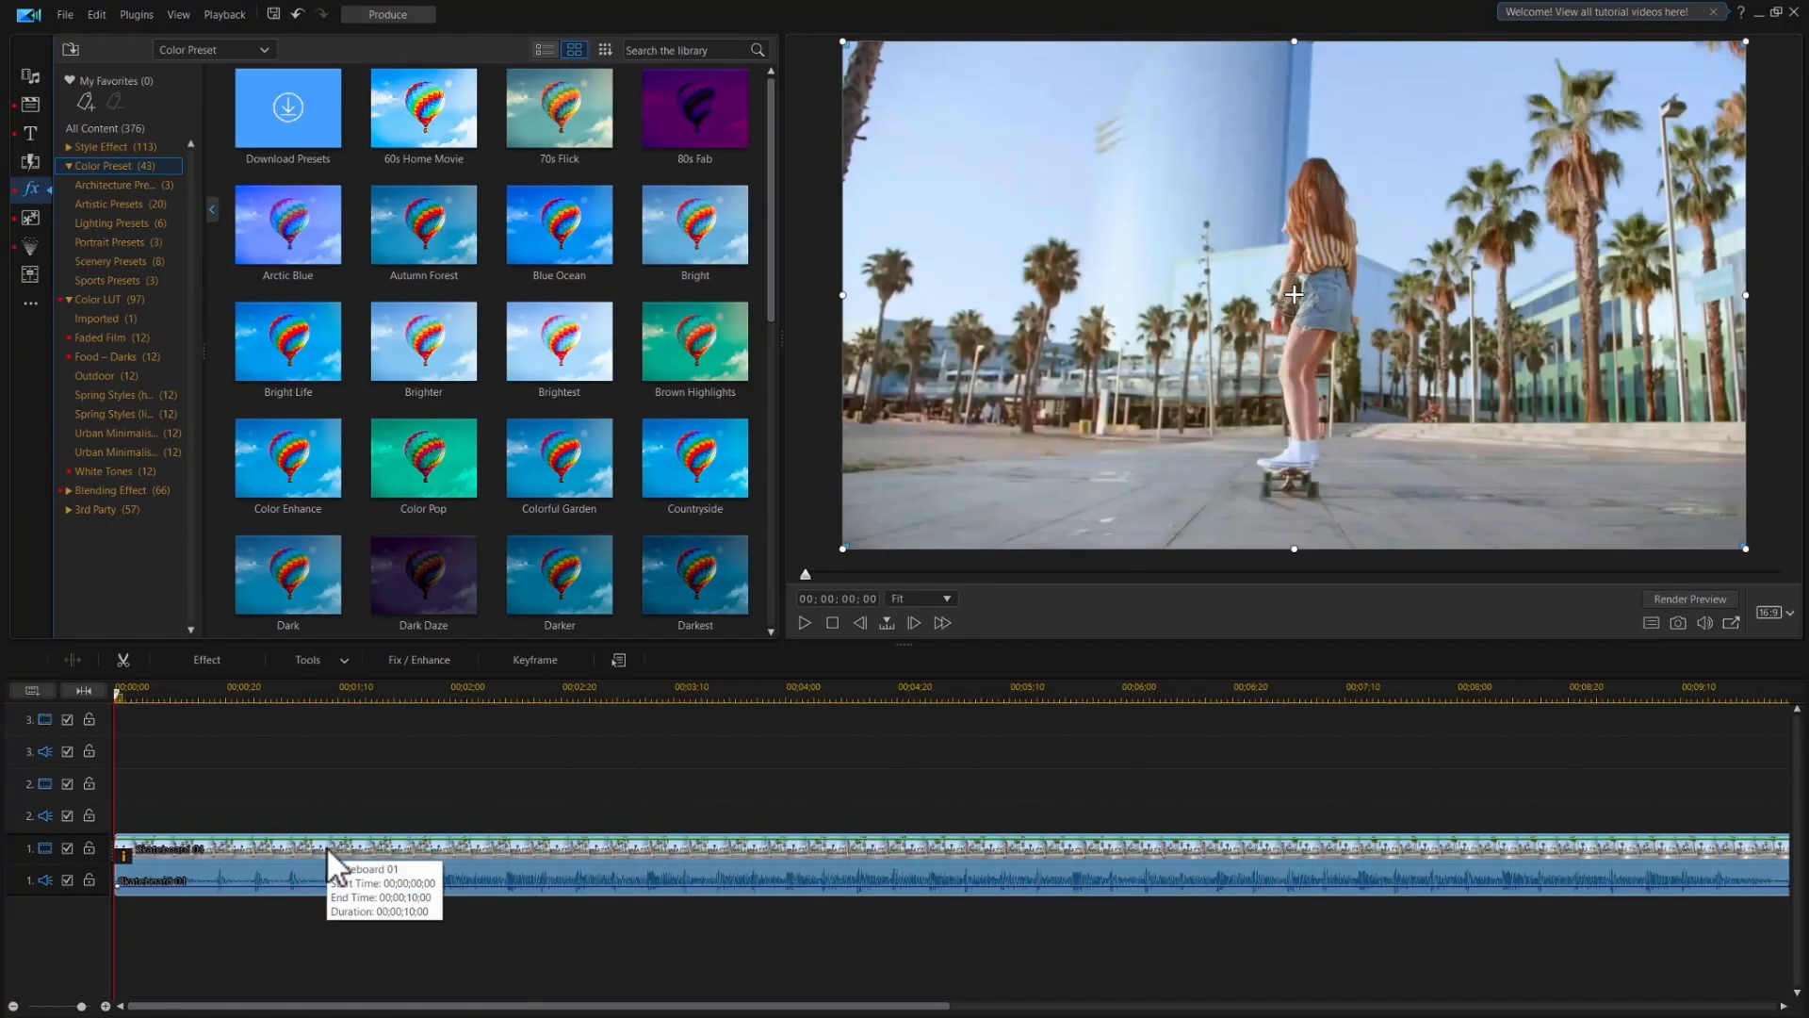
drag(611, 579, 414, 856)
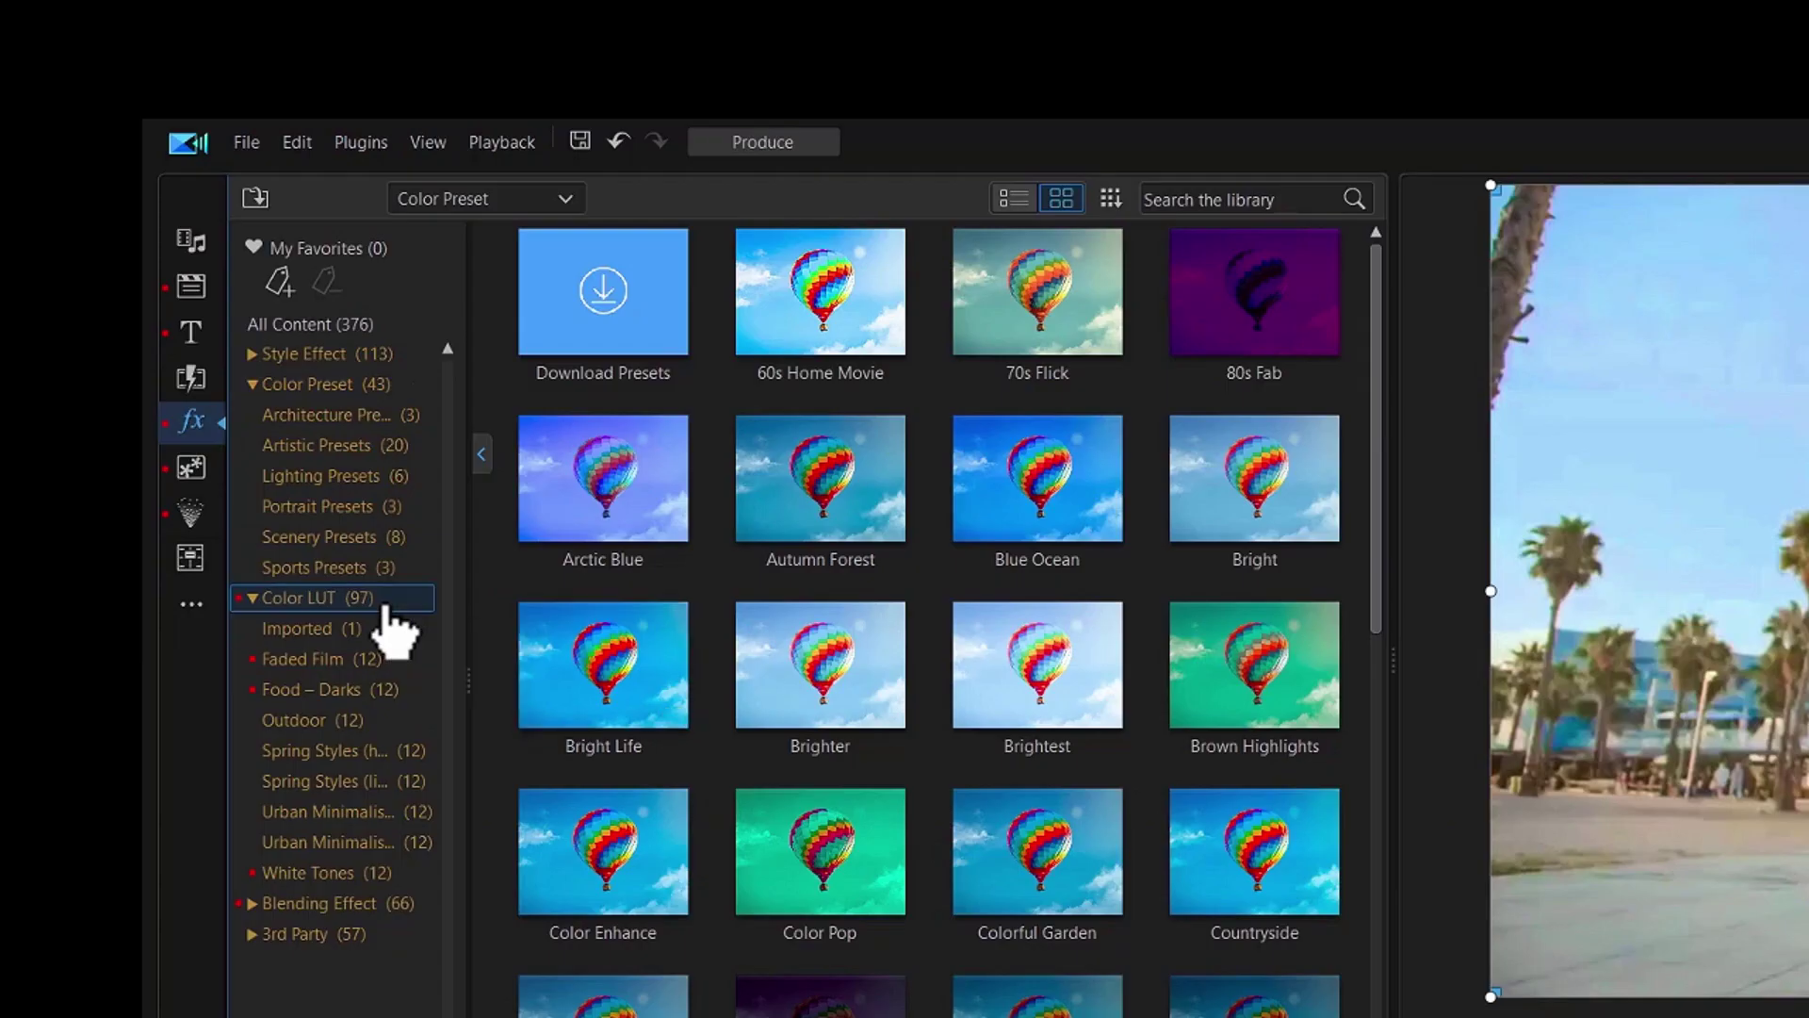
- Apply the Faded film Cold 02 and then Food - Darks 03 LUTs to the clip
click(102, 301)
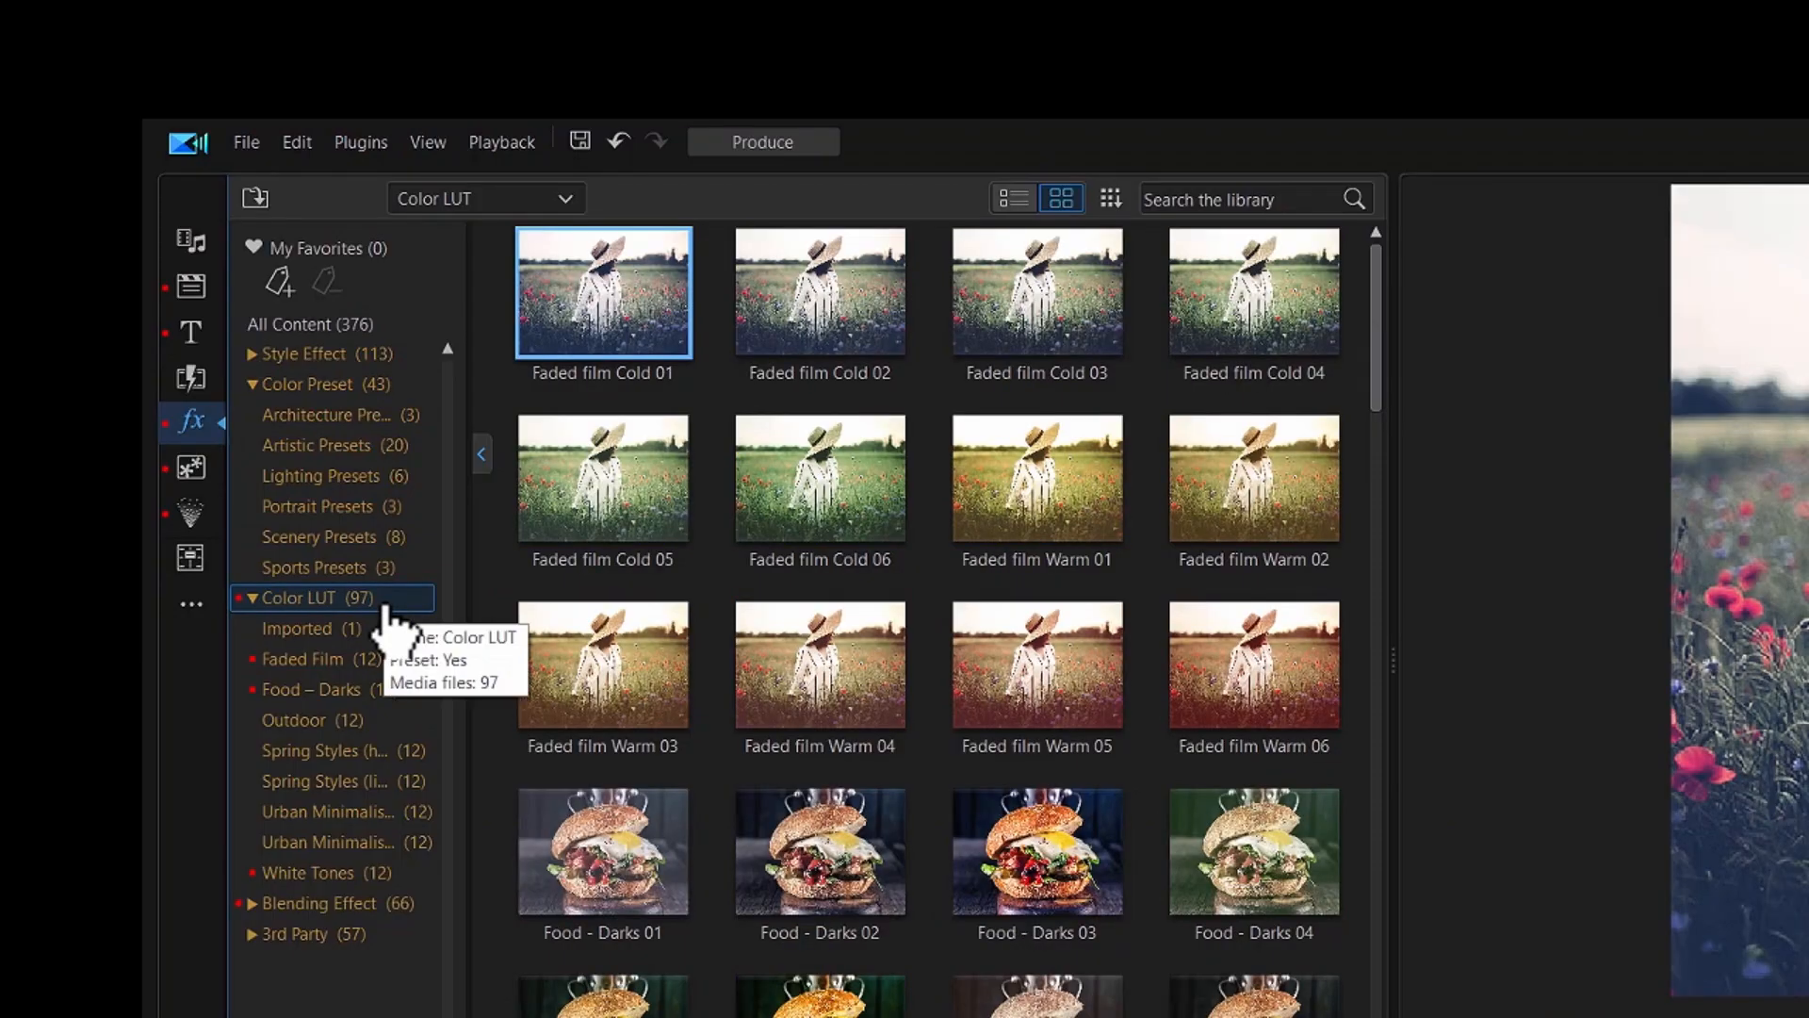
drag(425, 114, 333, 854)
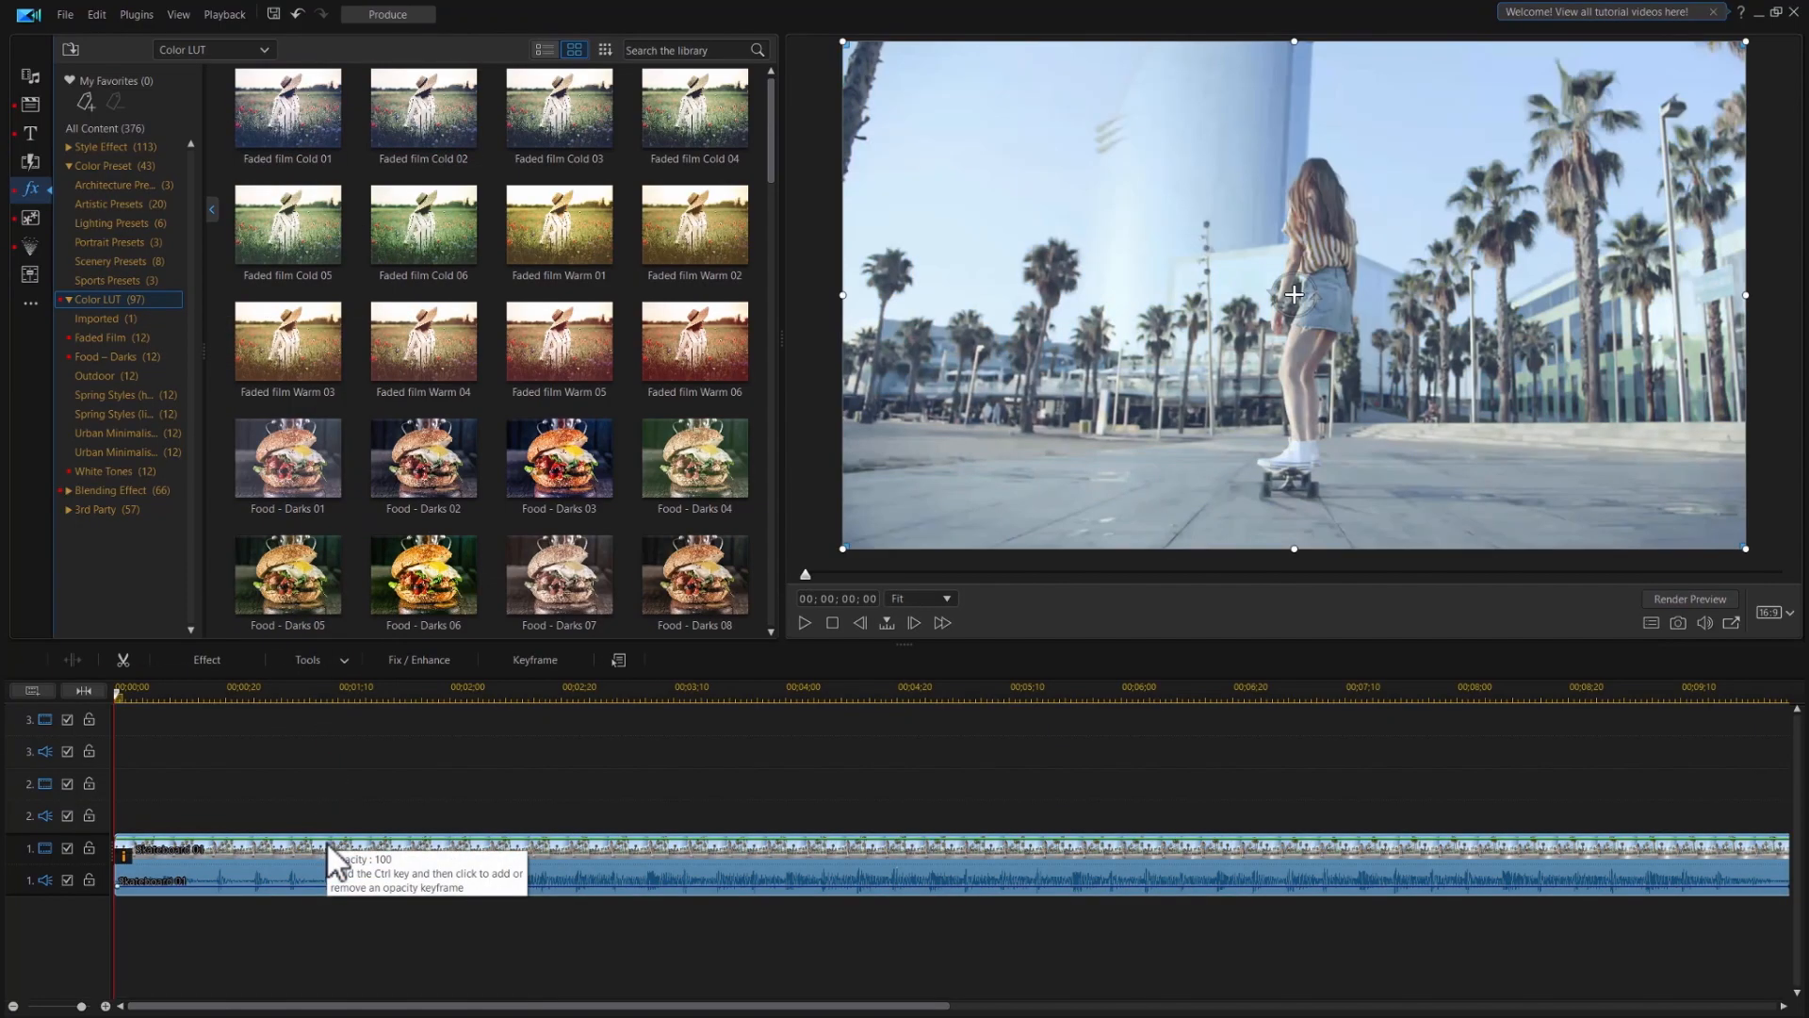
drag(560, 458, 445, 849)
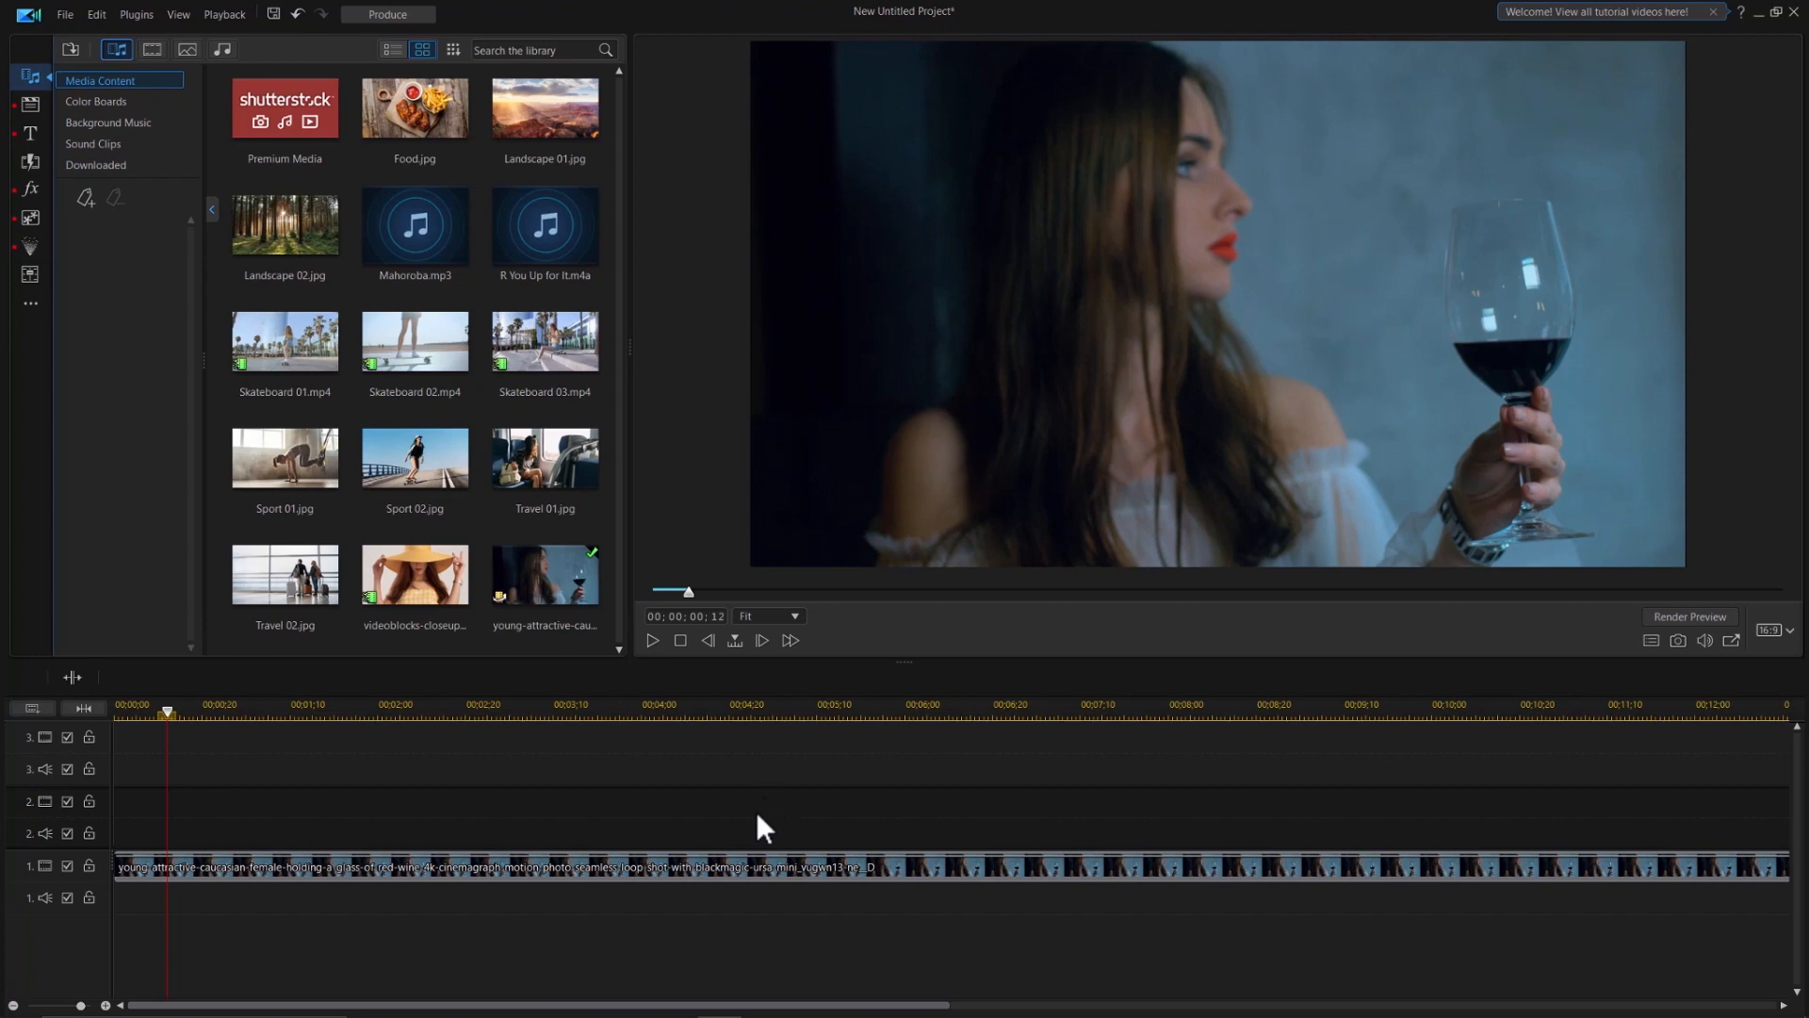
- Select the wine-glass portrait clip and bring up its Fix / Enhance options
click(730, 861)
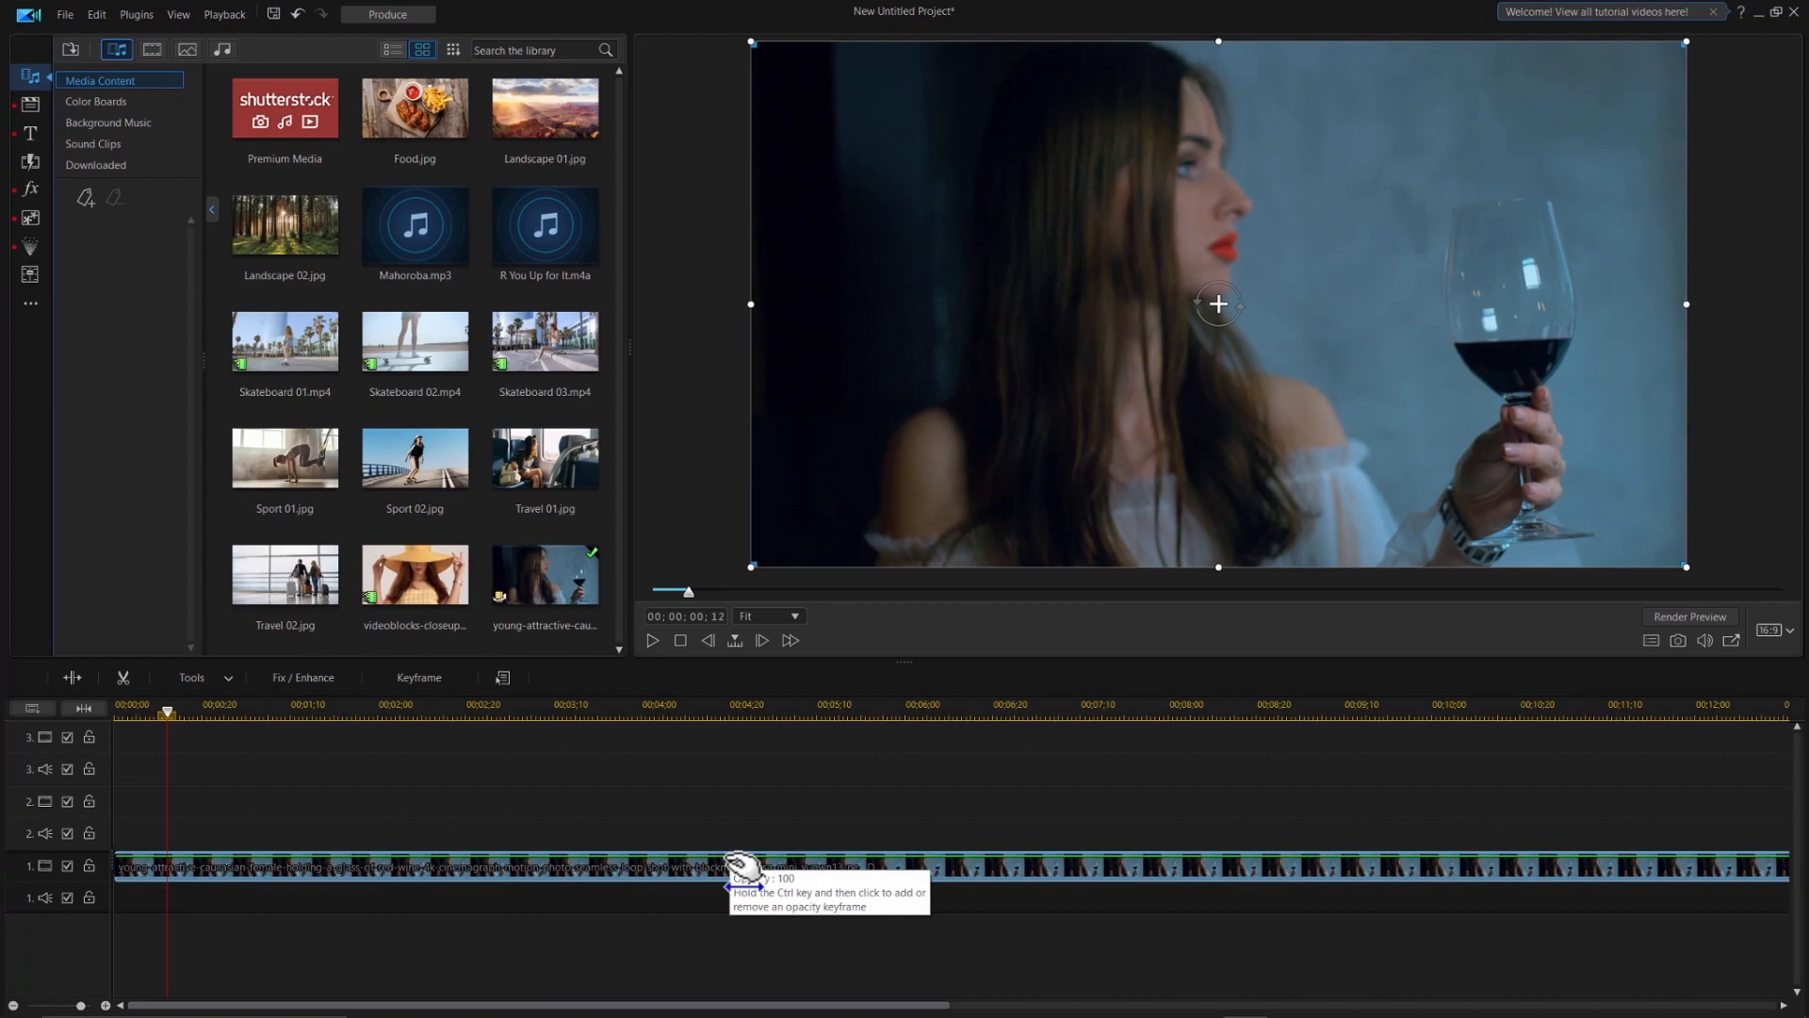
click(305, 676)
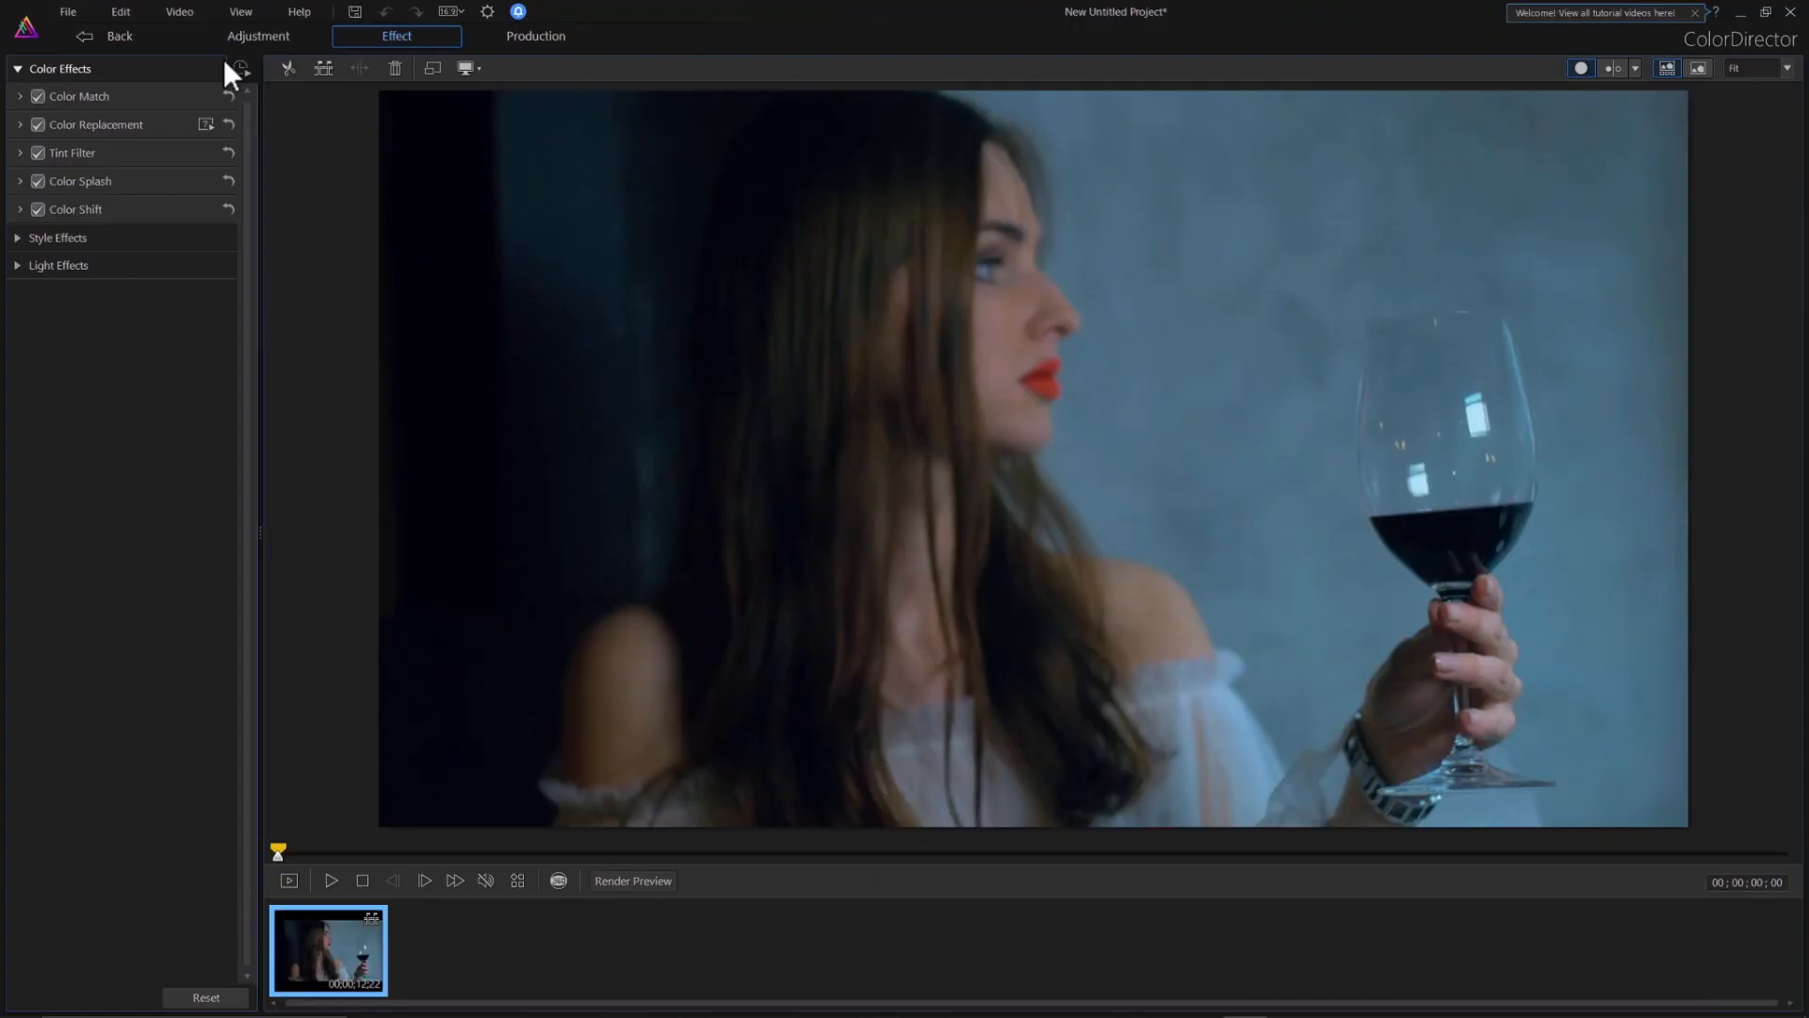
- Color Splash the red lips with narrowed tolerance, then return to PowerDirector
click(19, 181)
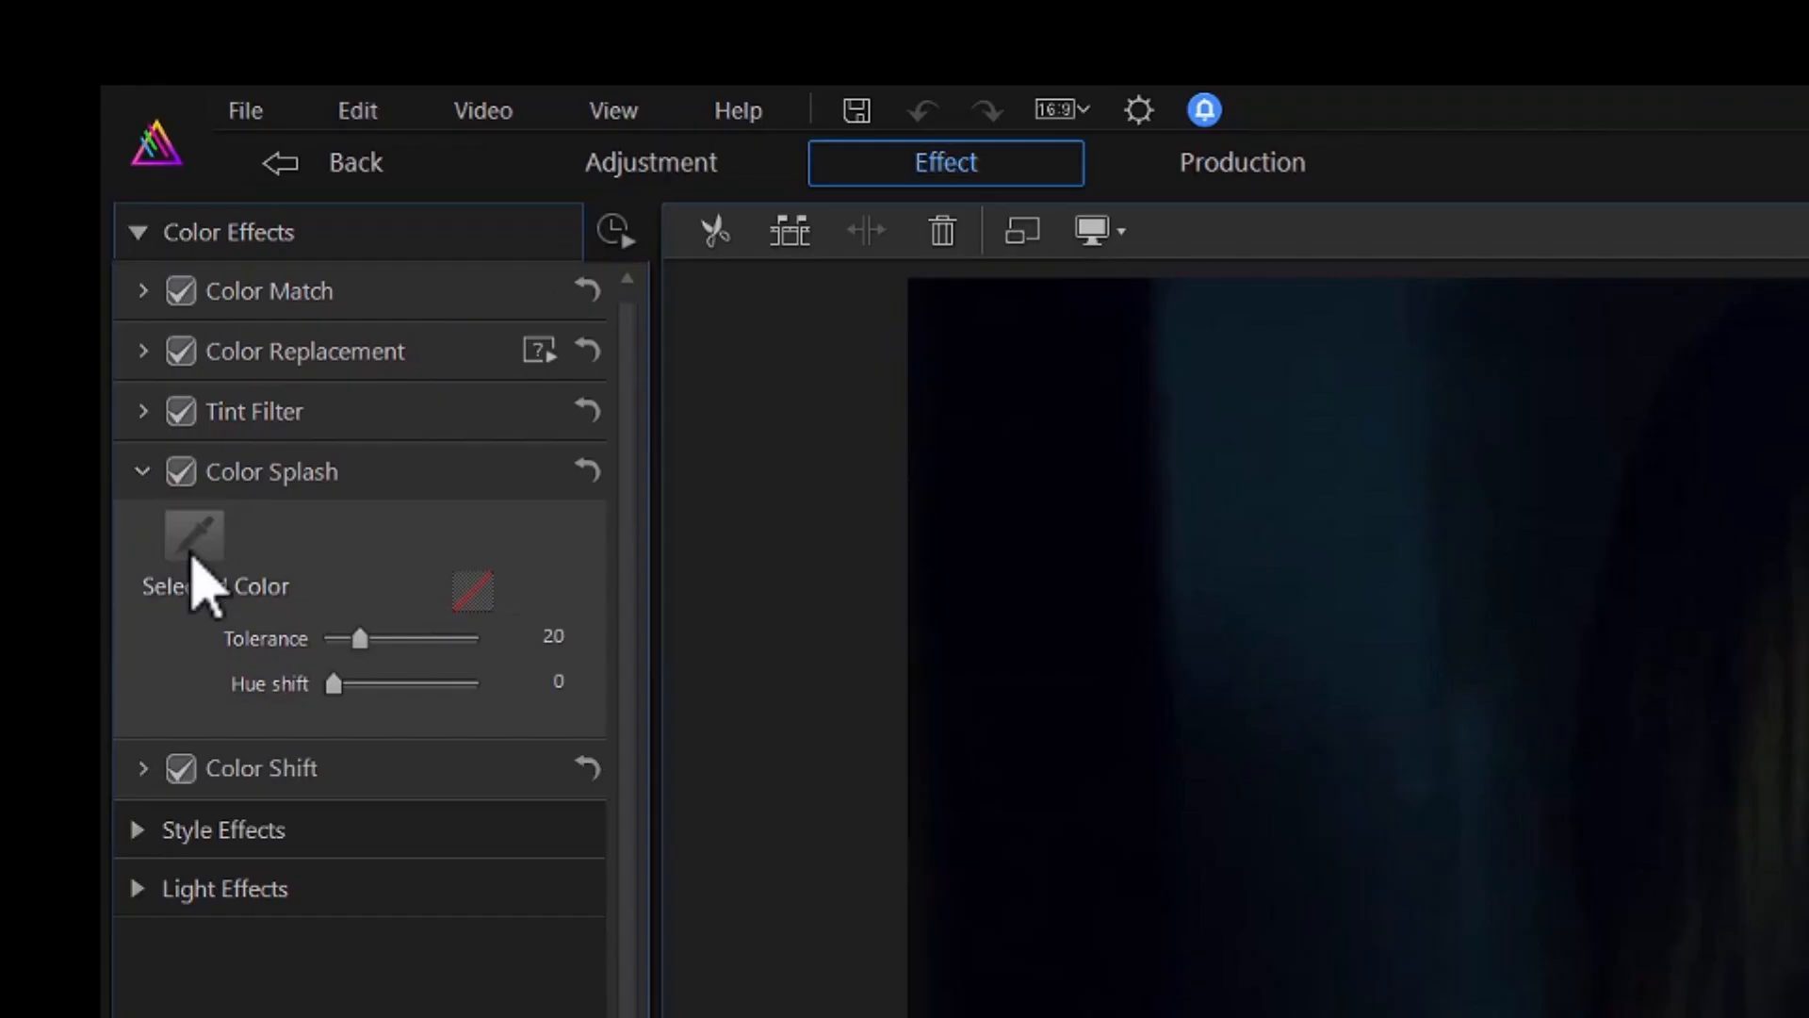
click(195, 537)
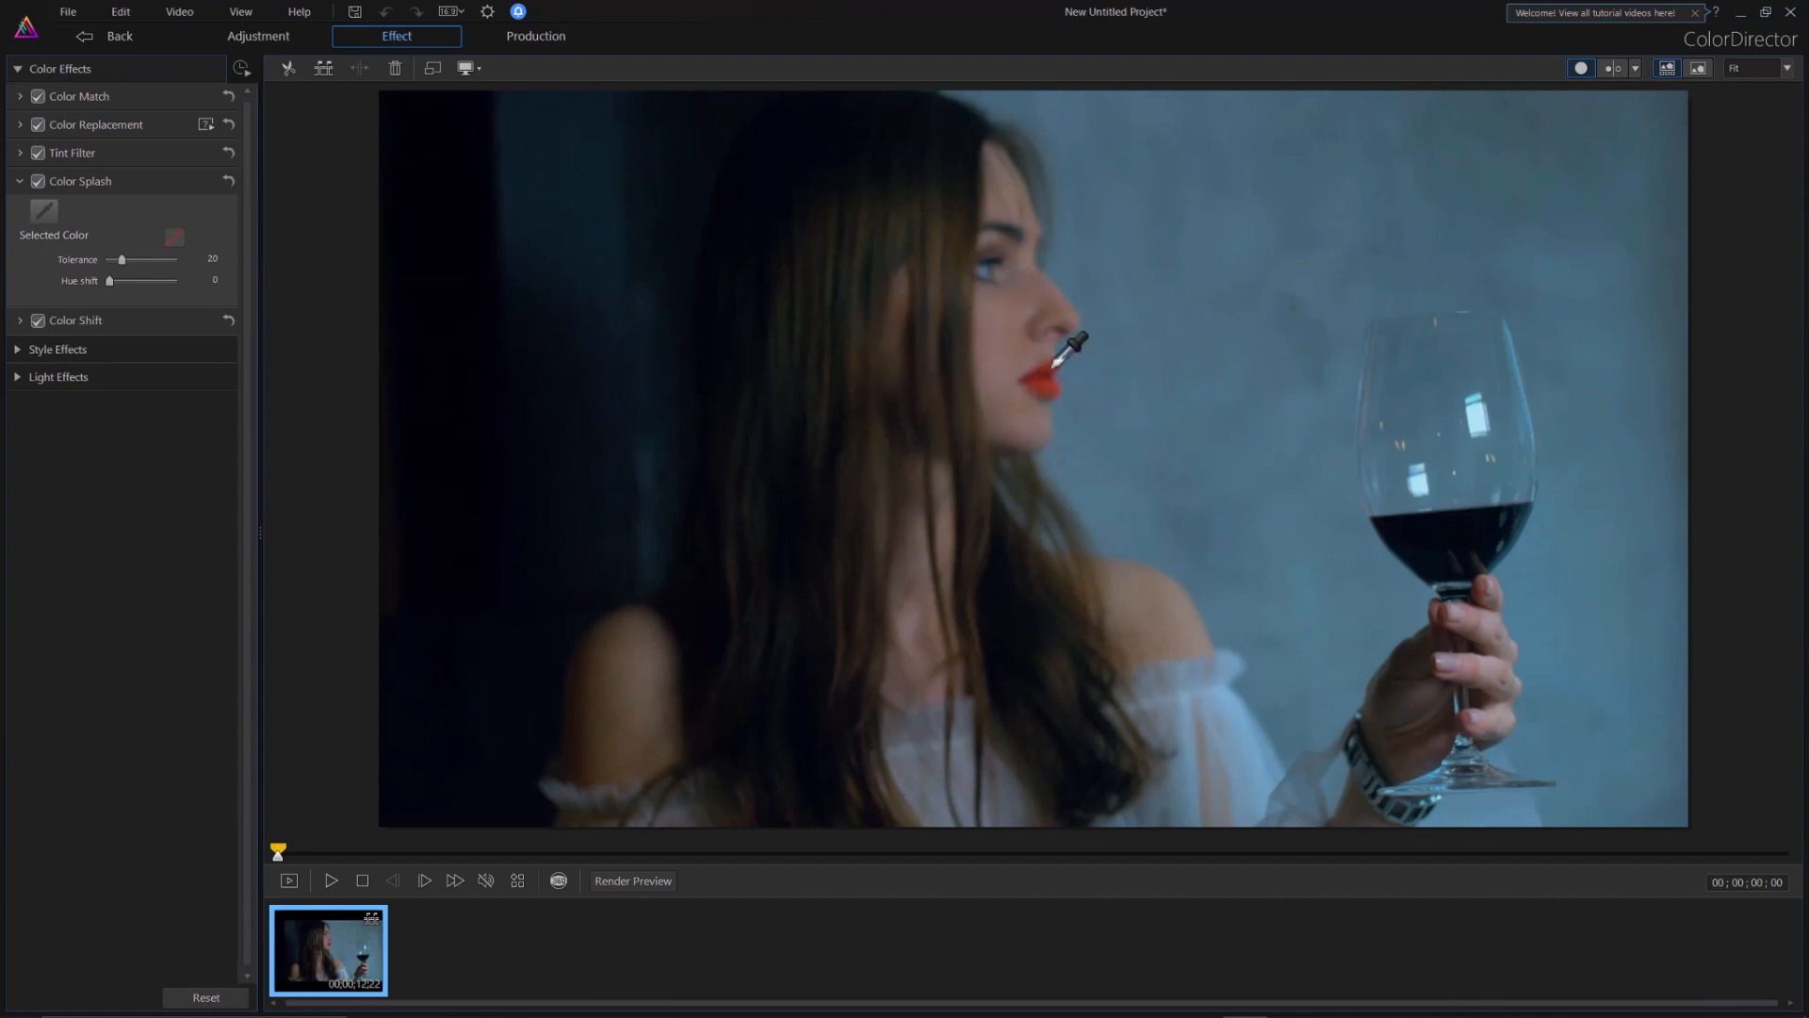
click(1058, 362)
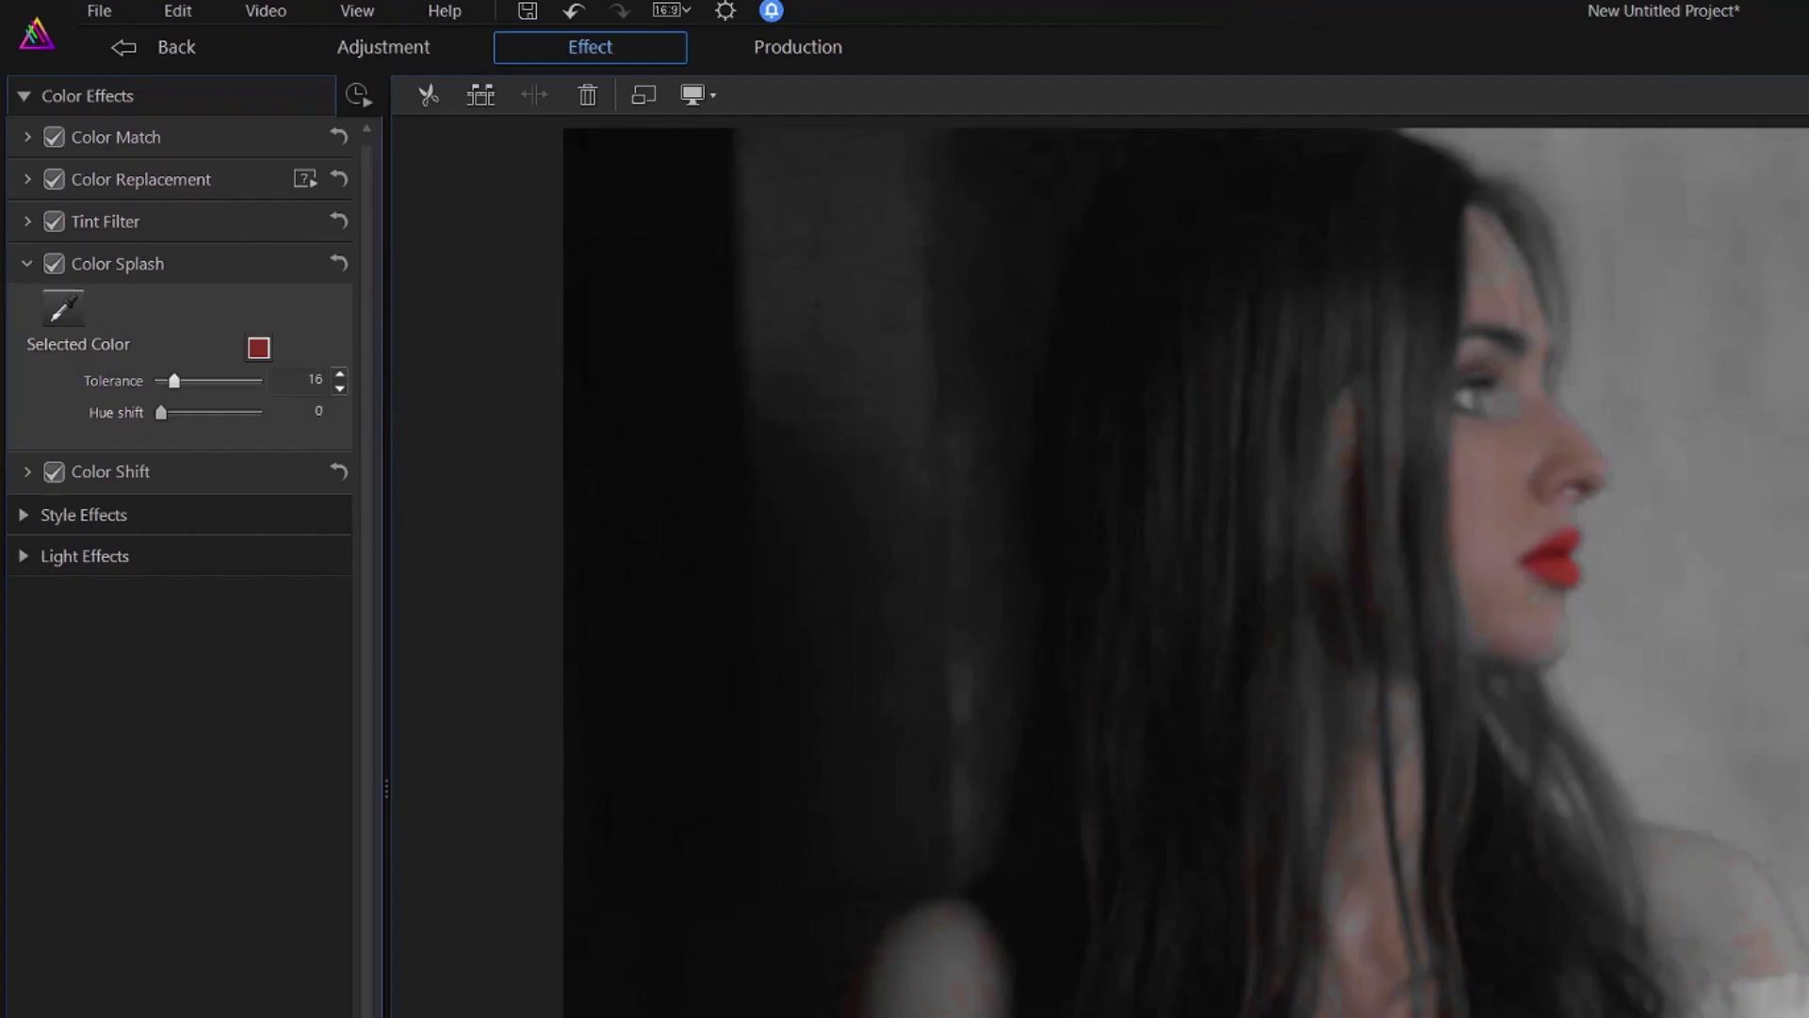
drag(174, 380, 170, 380)
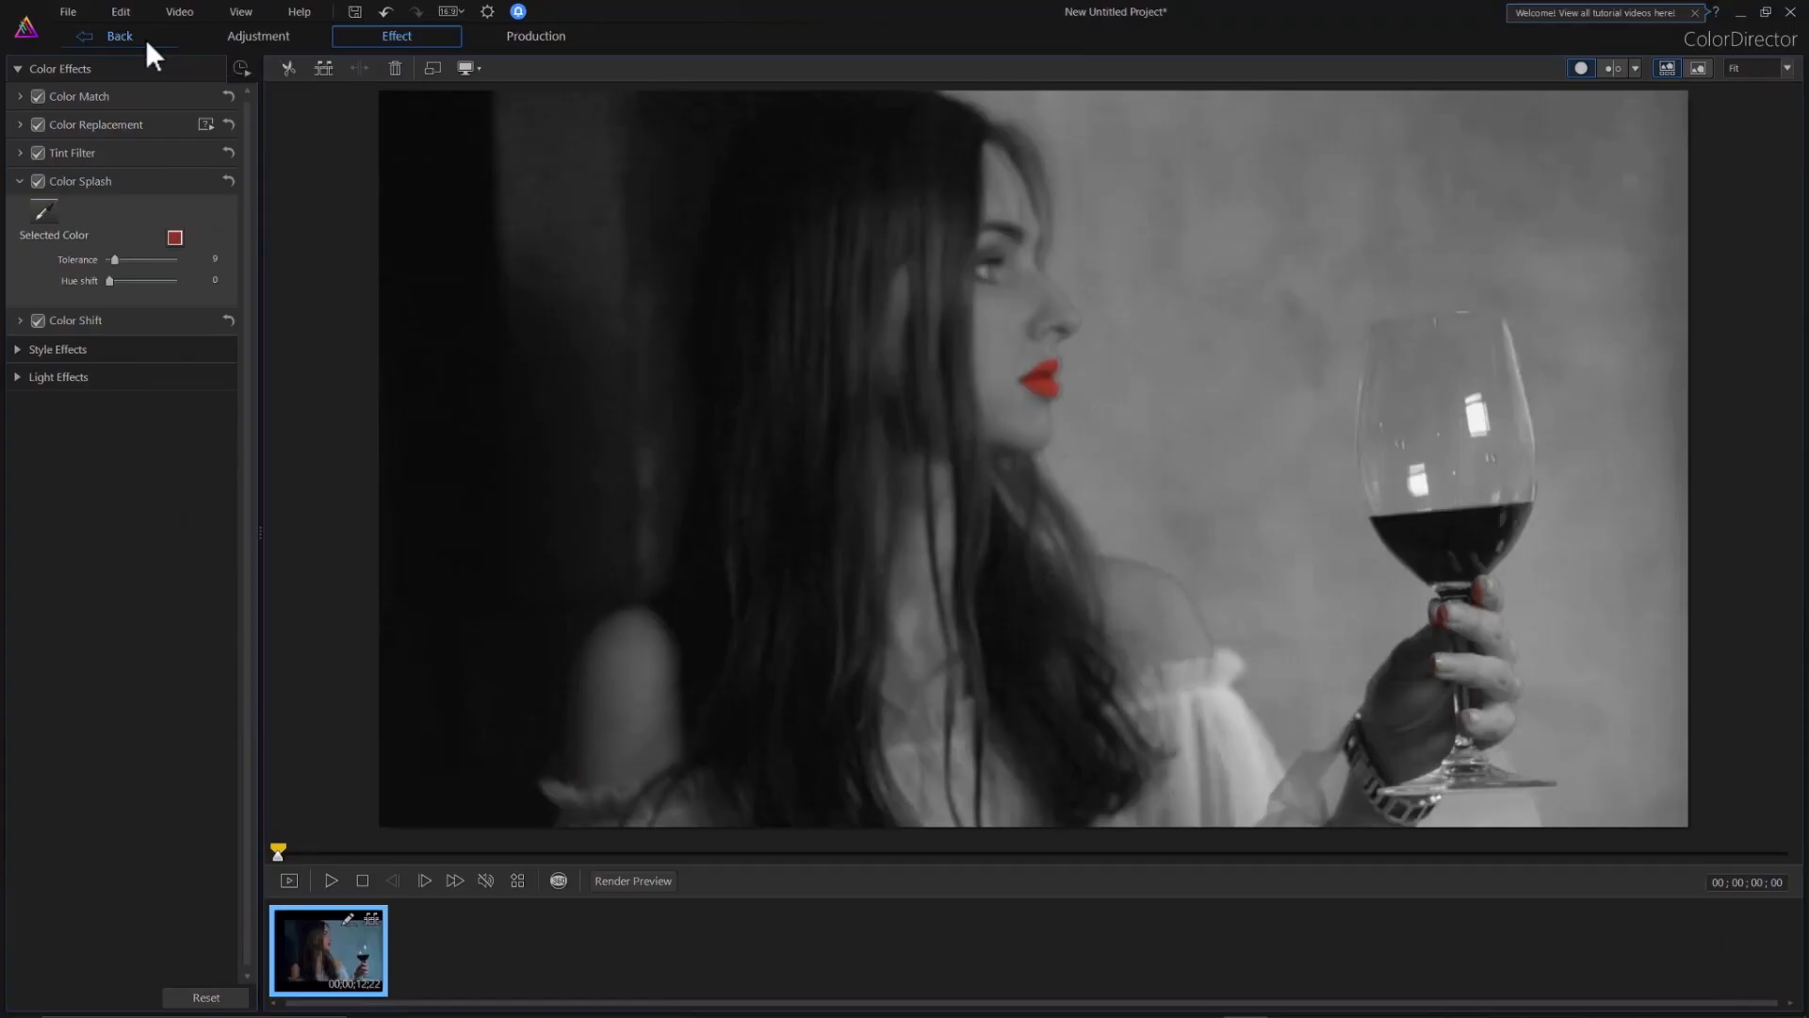
click(120, 36)
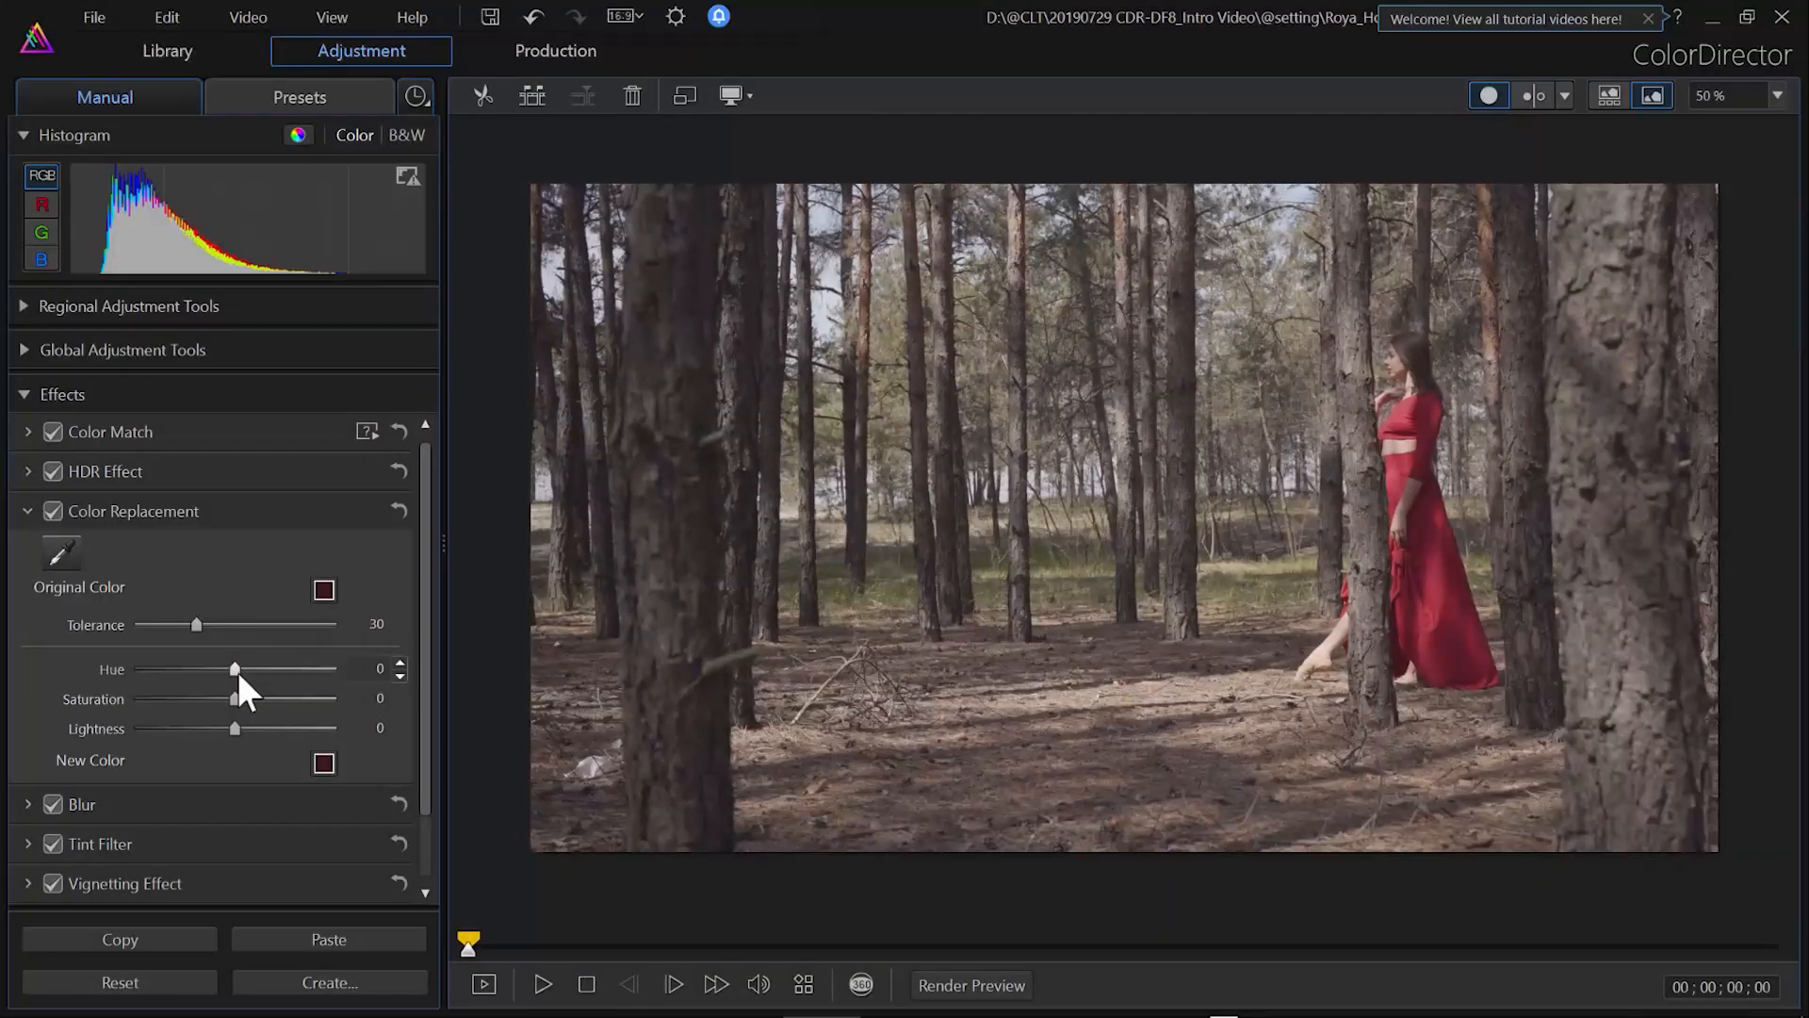
- Shift the dress hue to teal and move to about 2.5 seconds in keyframe settings
drag(161, 669, 147, 669)
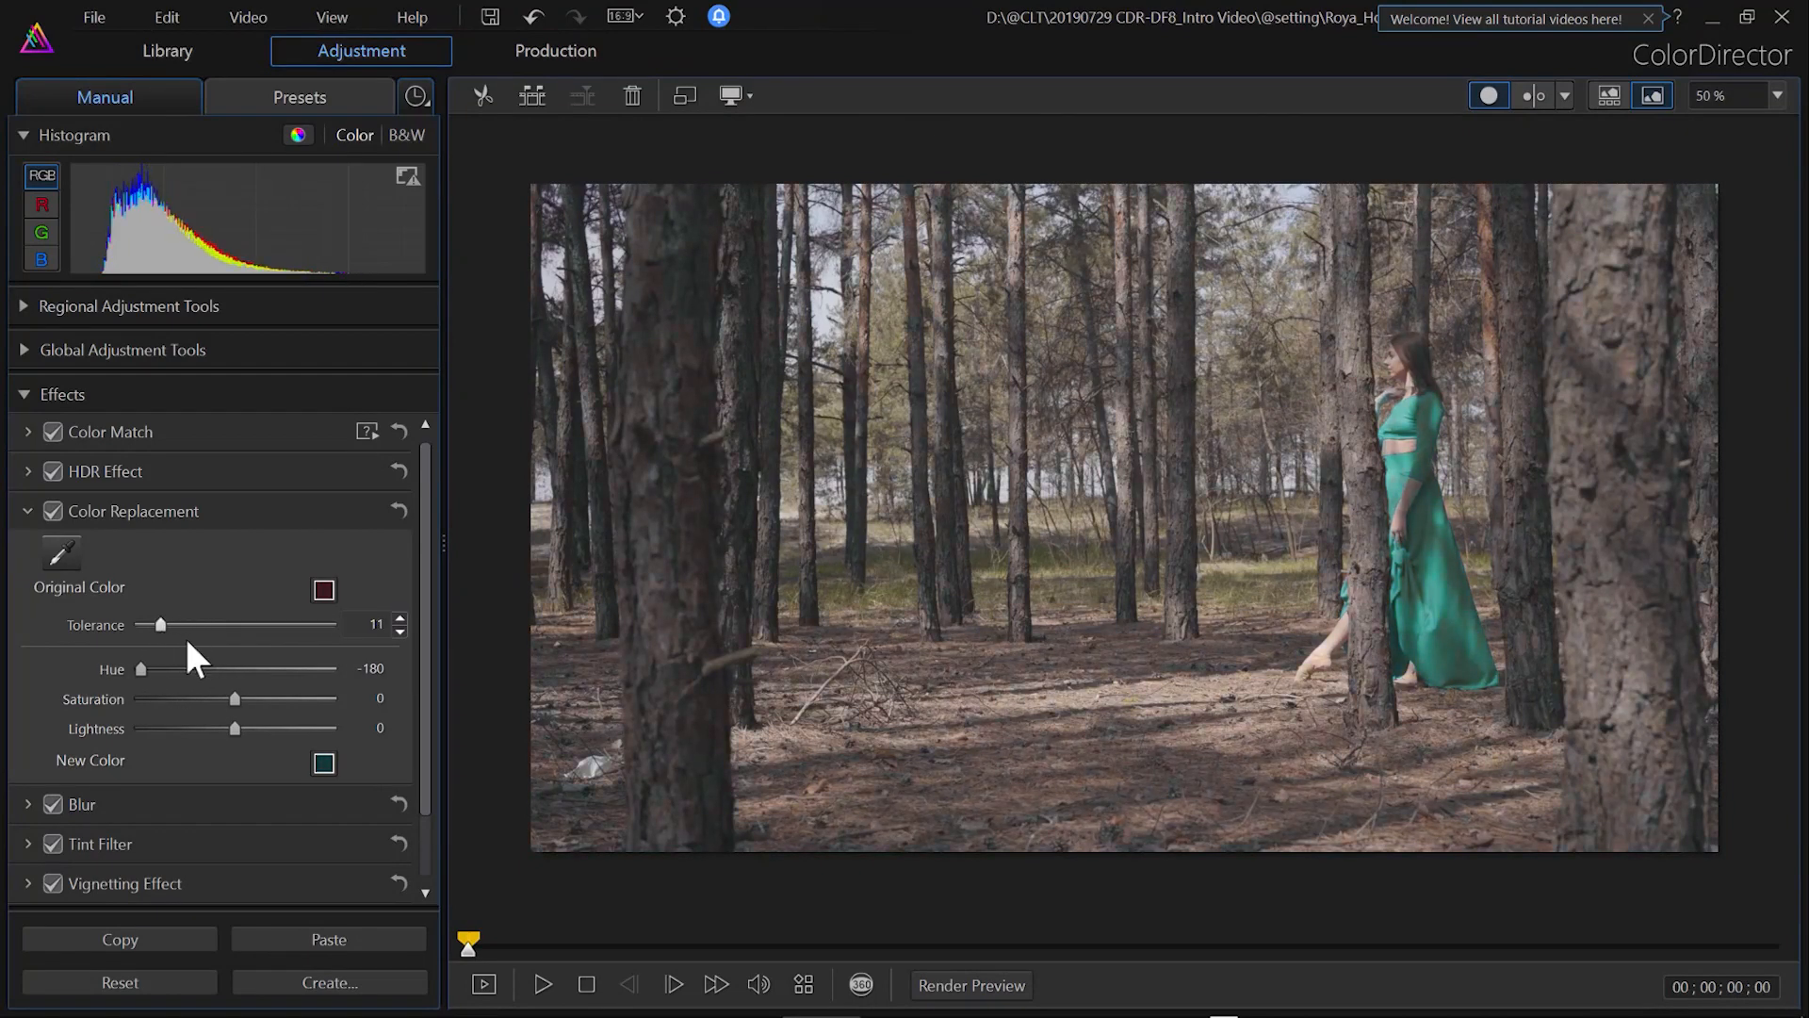
click(418, 96)
drag(522, 142, 587, 143)
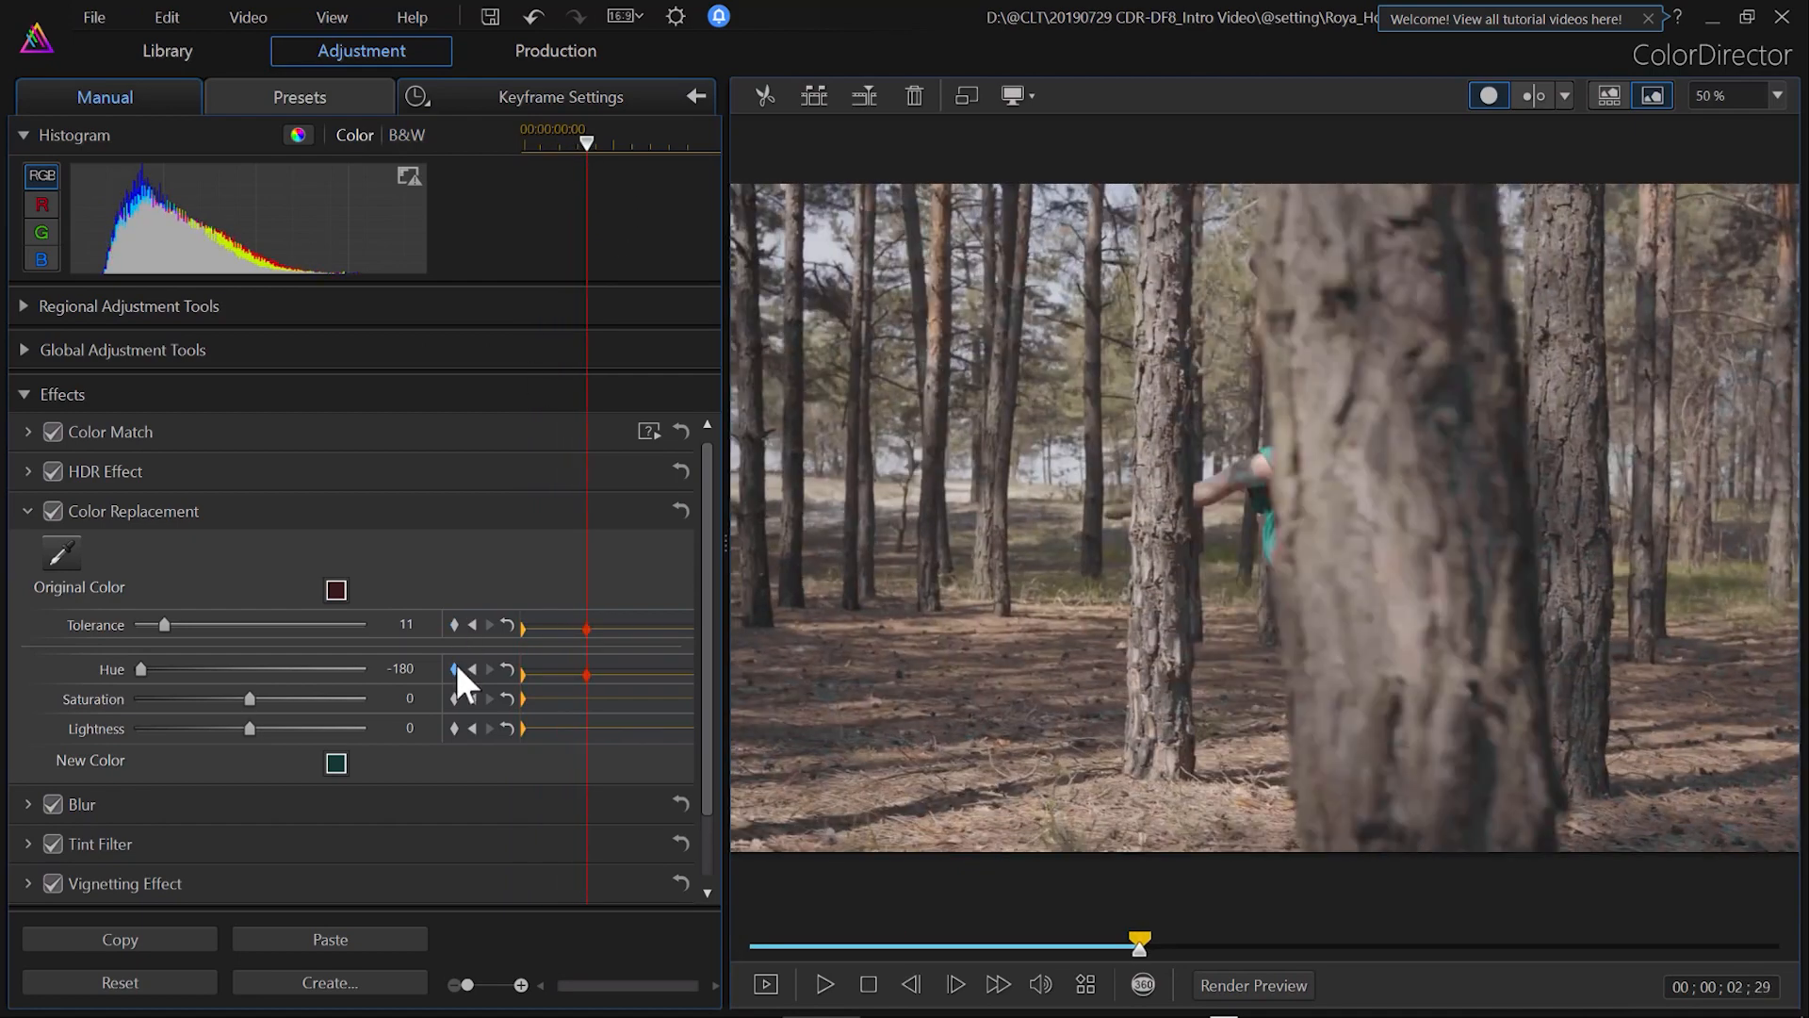
- Add Hue keyframes at about 2.5 and 4 seconds so the dress colour shifts over time
click(454, 669)
click(205, 624)
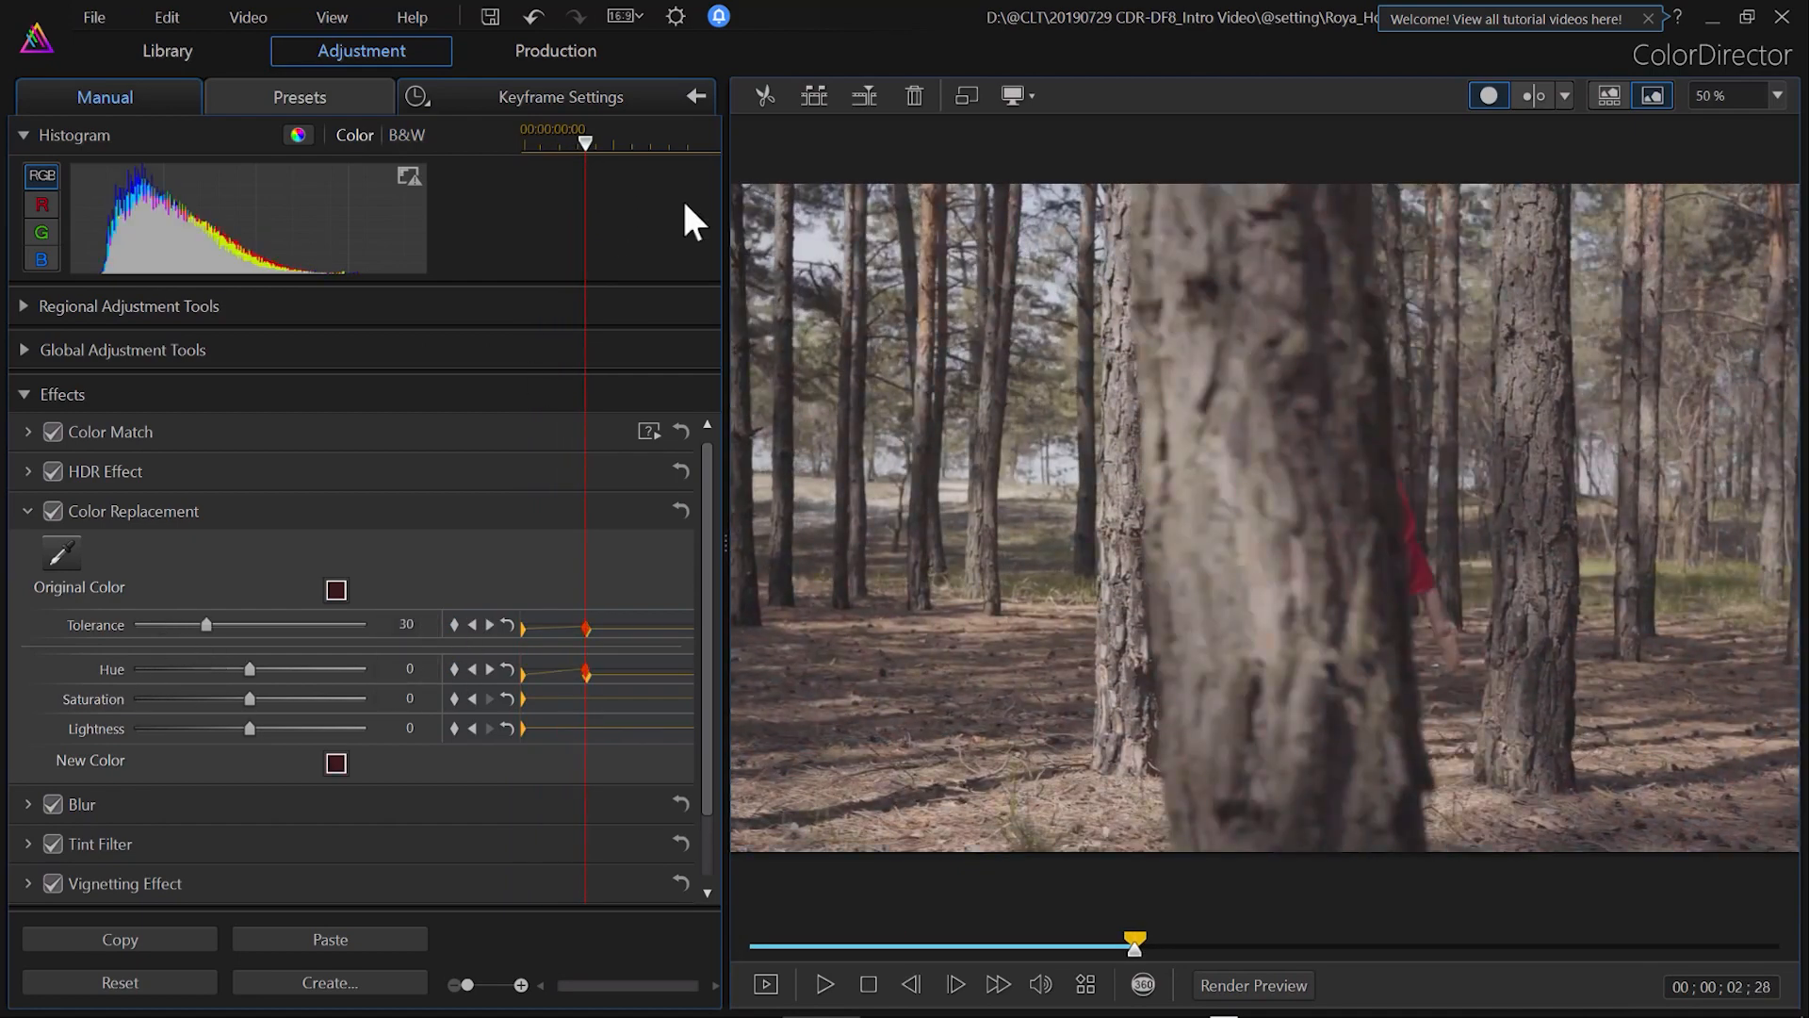
drag(594, 131, 608, 135)
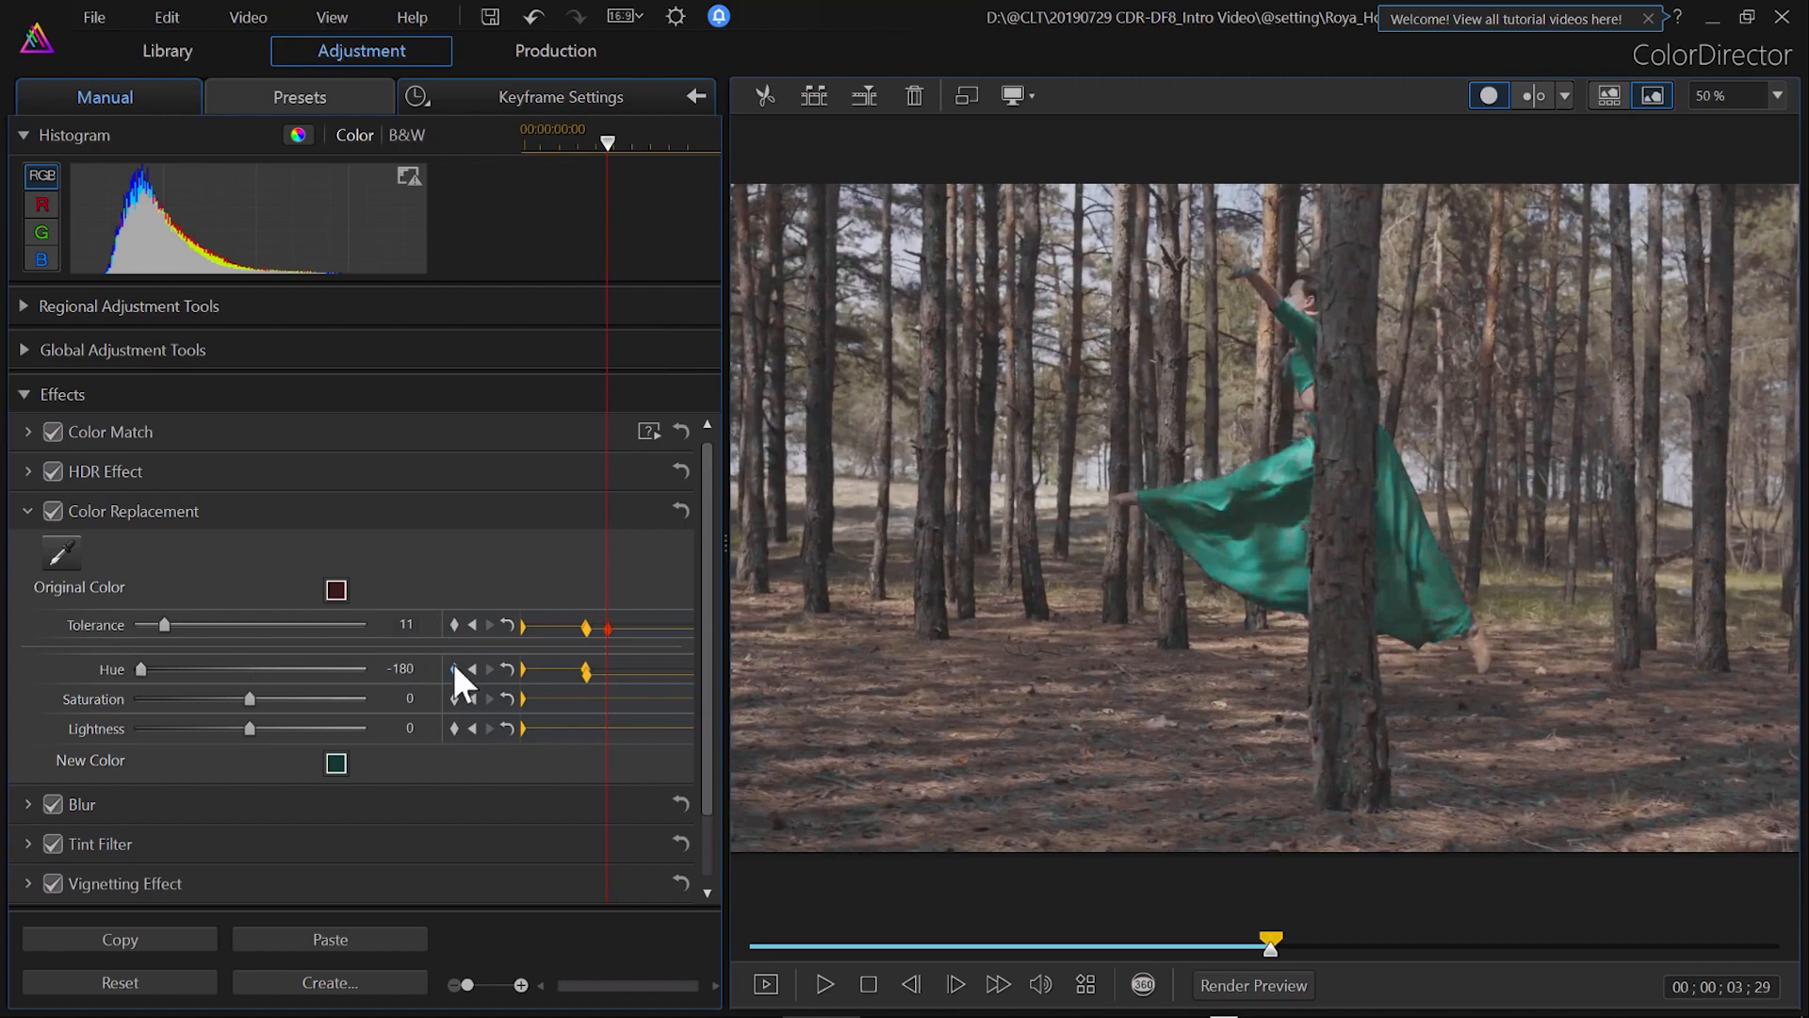
click(453, 668)
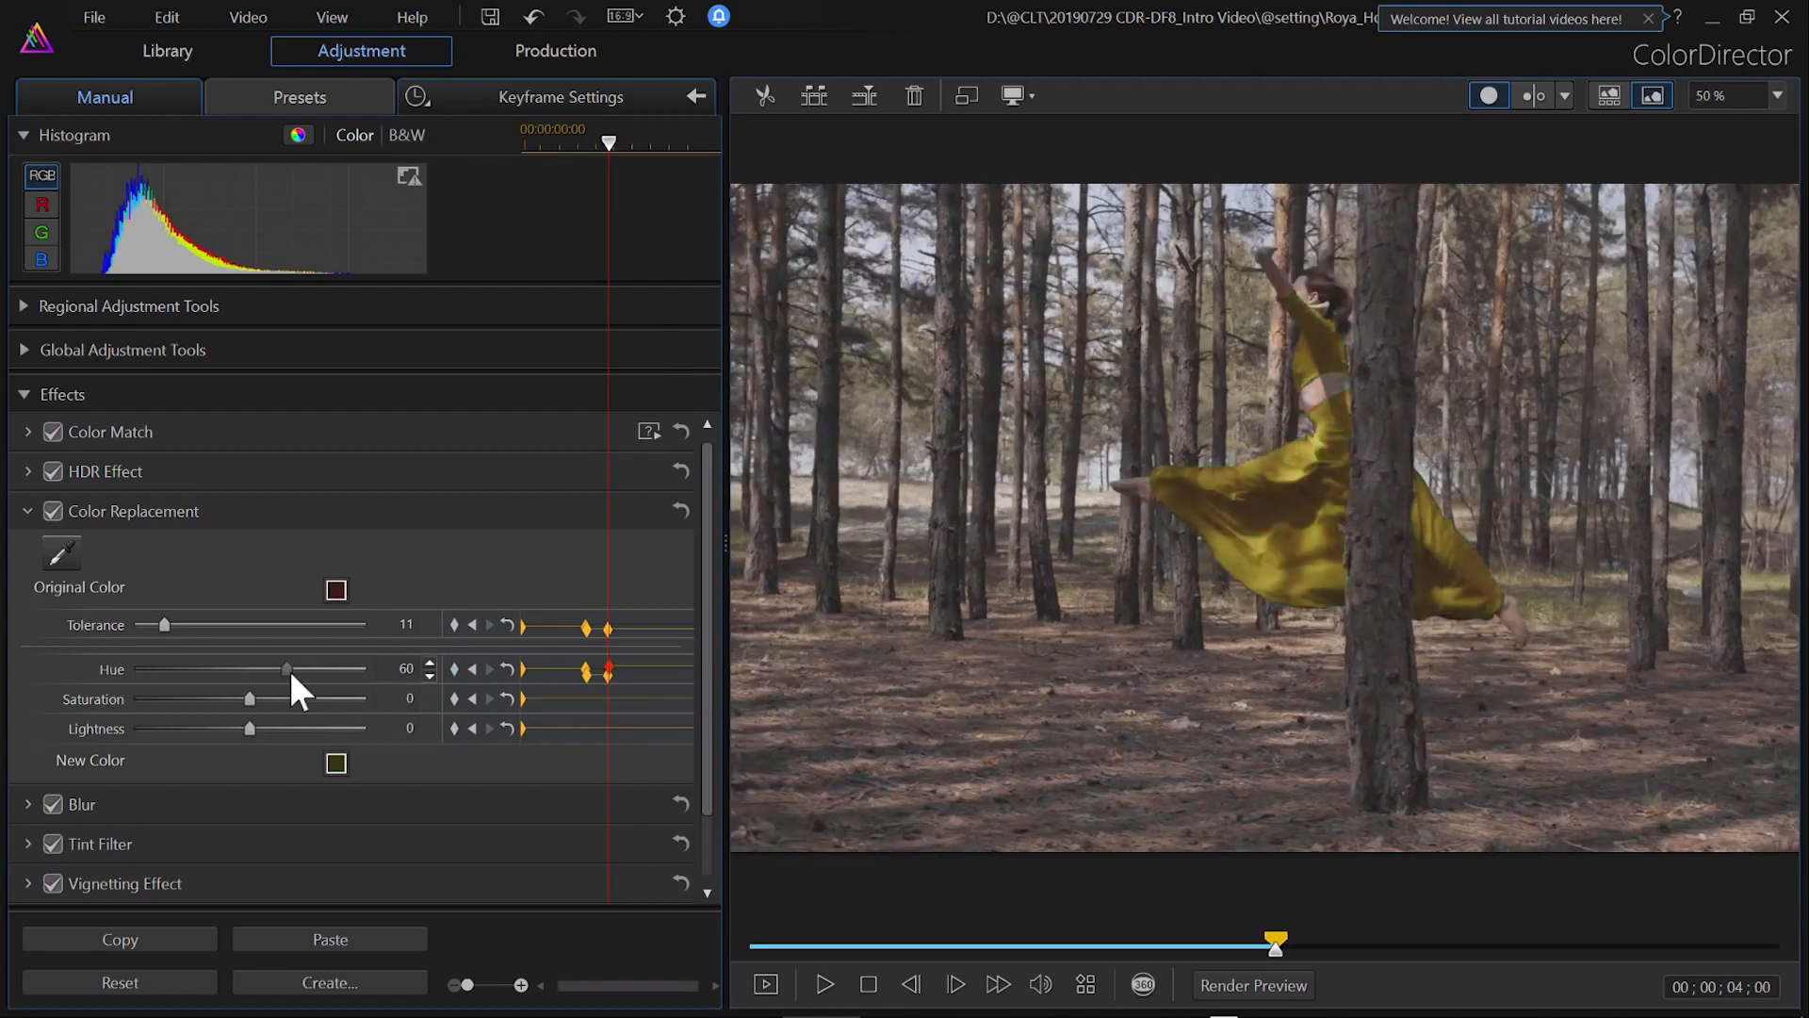